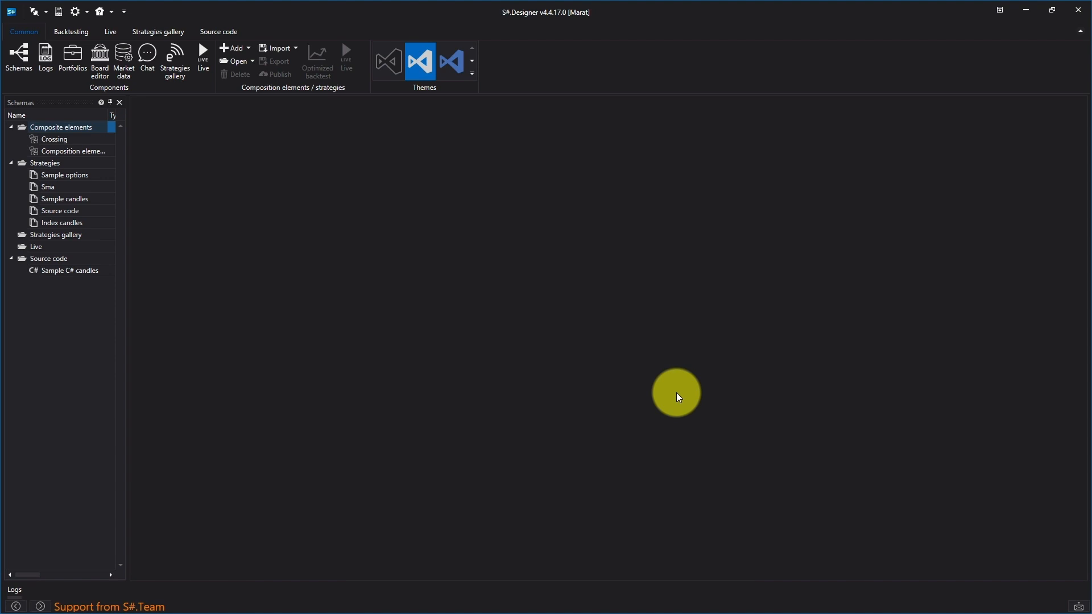
Open the market data component, review the storage parameters in local mode, and dismiss the securities download window.
click(127, 62)
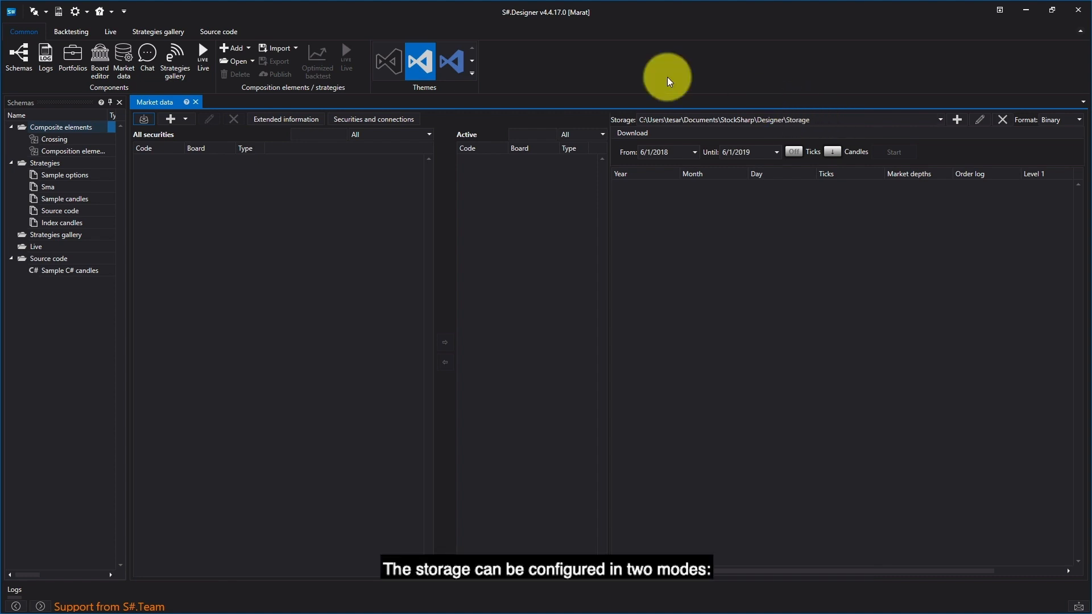
click(983, 122)
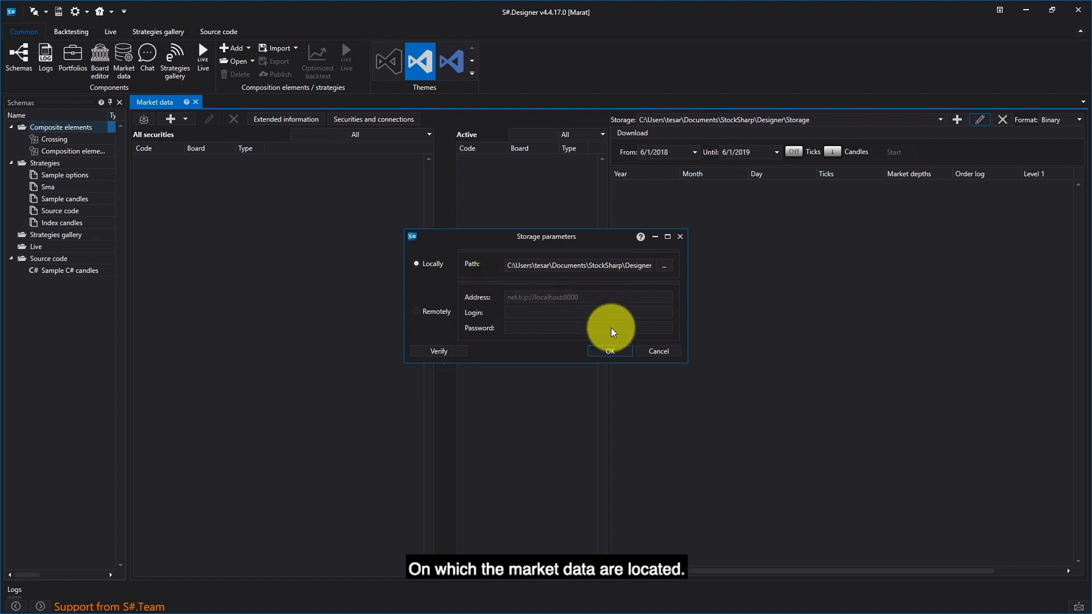
click(612, 351)
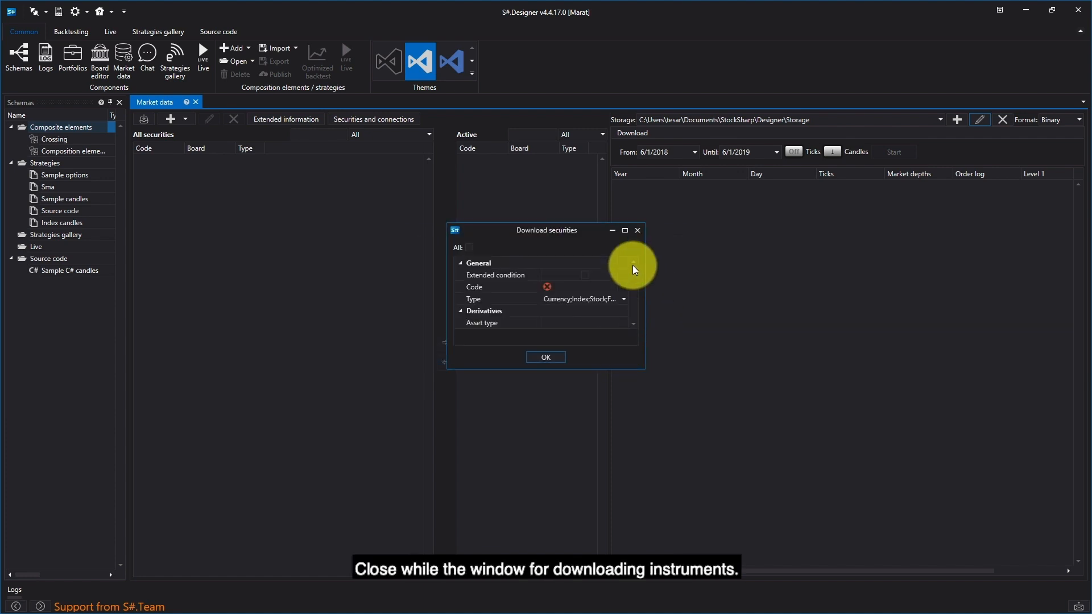
click(639, 230)
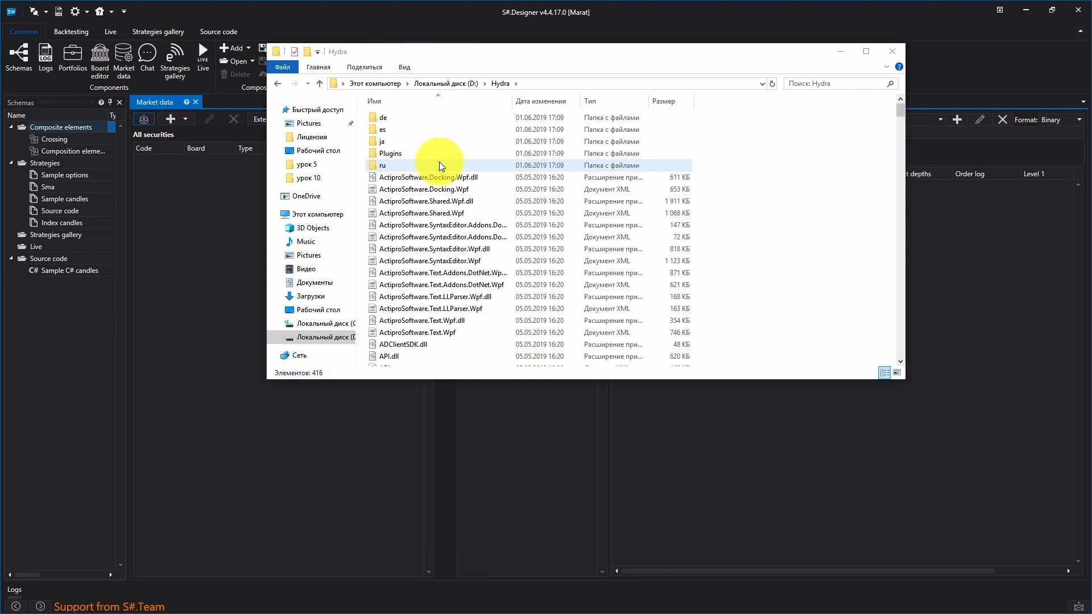
Launch S#.Data (Hydra) from the D:\Hydra folder with the English interface in 64-bit mode.
scroll(437, 168, down, 8)
scroll(434, 169, down, 20)
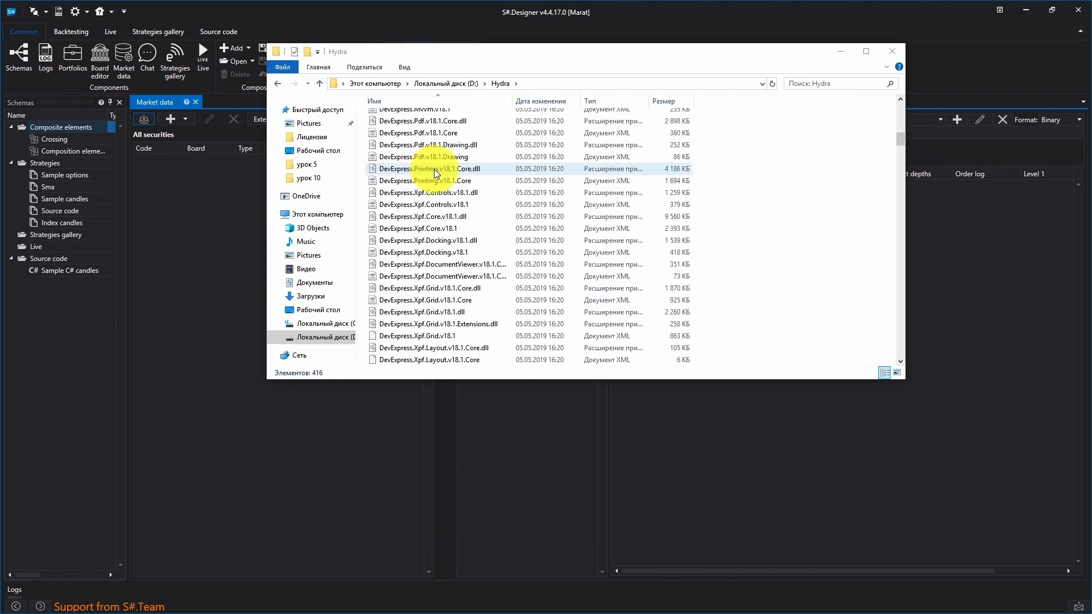
scroll(435, 169, down, 10)
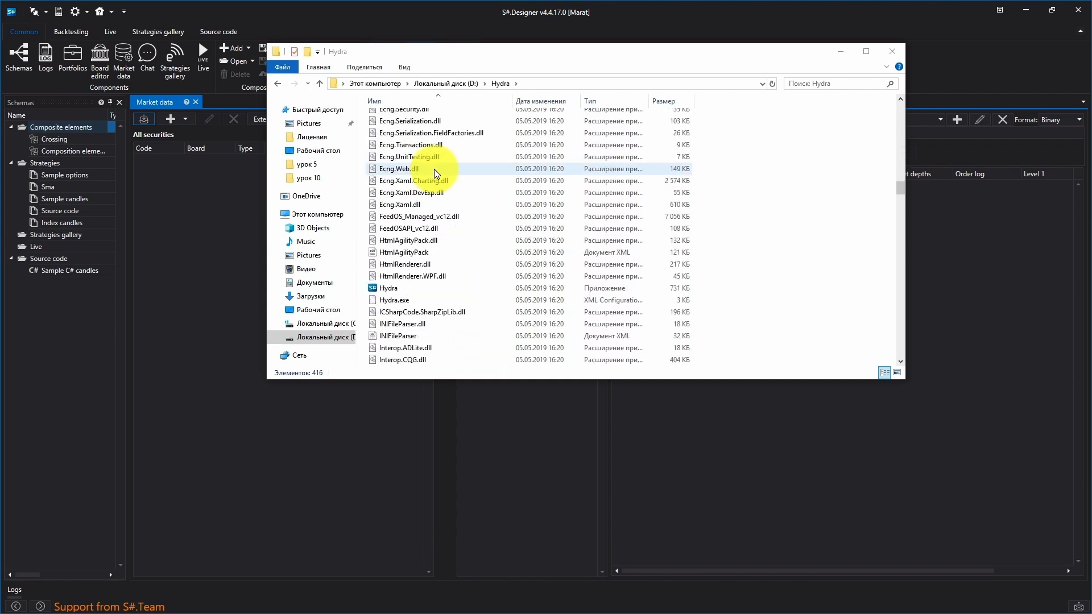
click(397, 112)
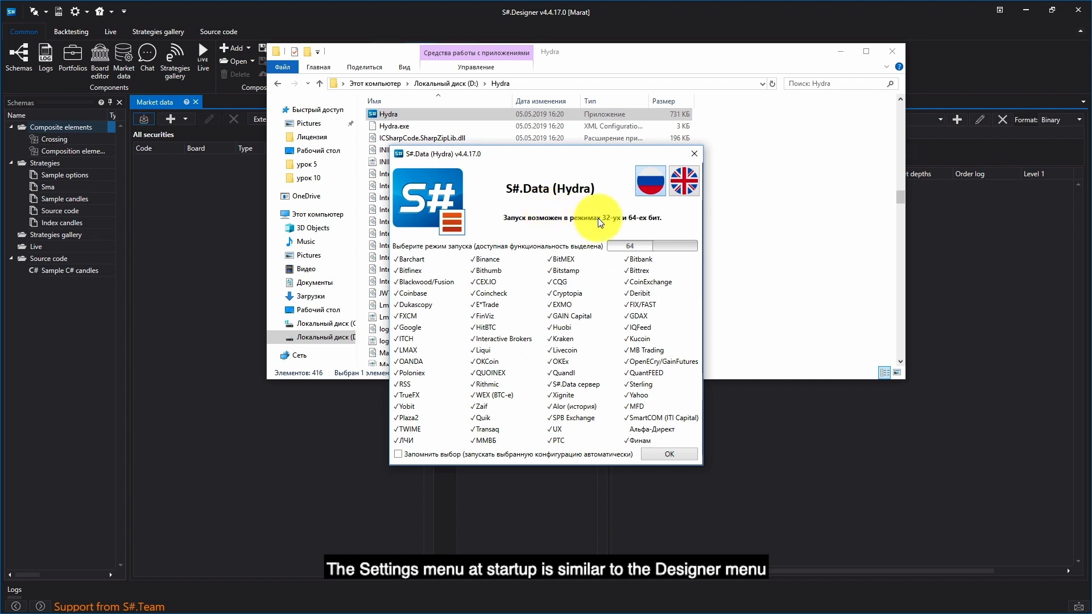
click(682, 183)
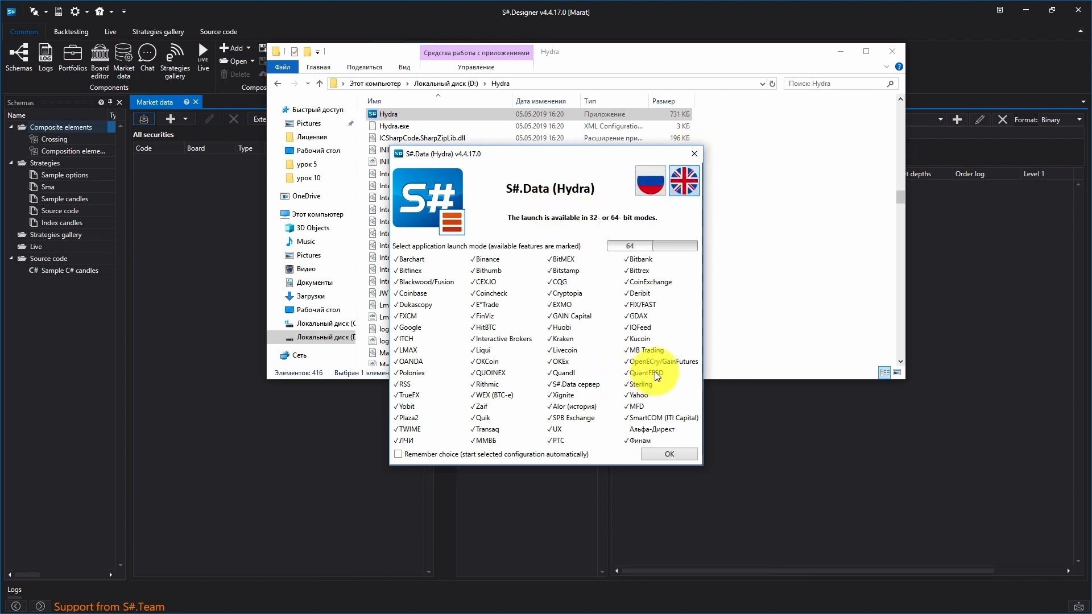
click(673, 454)
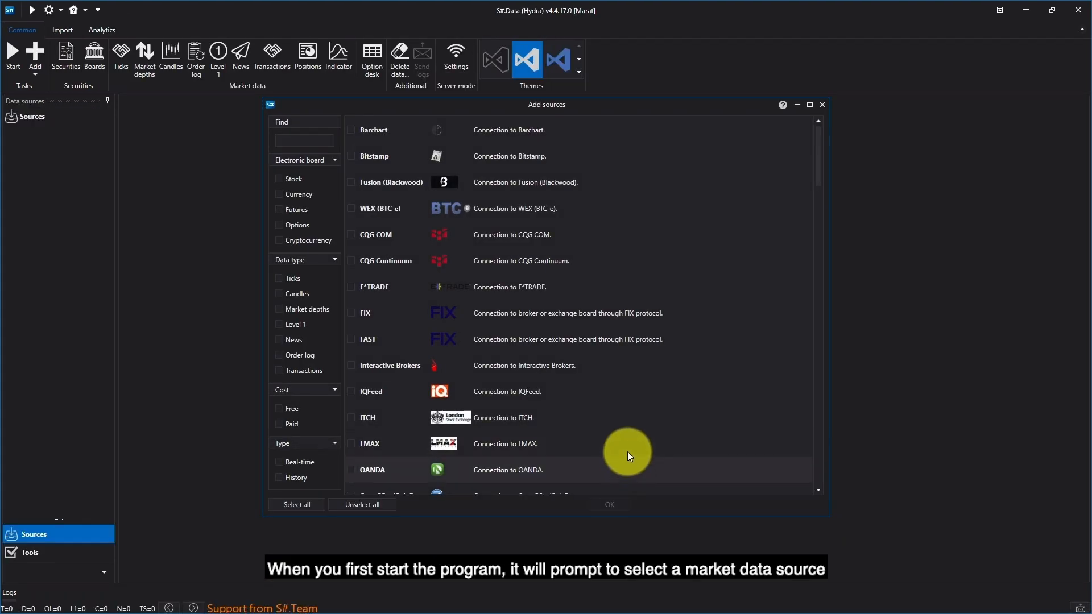
Add Finam (ru) as a market data source without any additional tools, and enable its task.
scroll(640, 367, down, 2)
scroll(640, 367, down, 6)
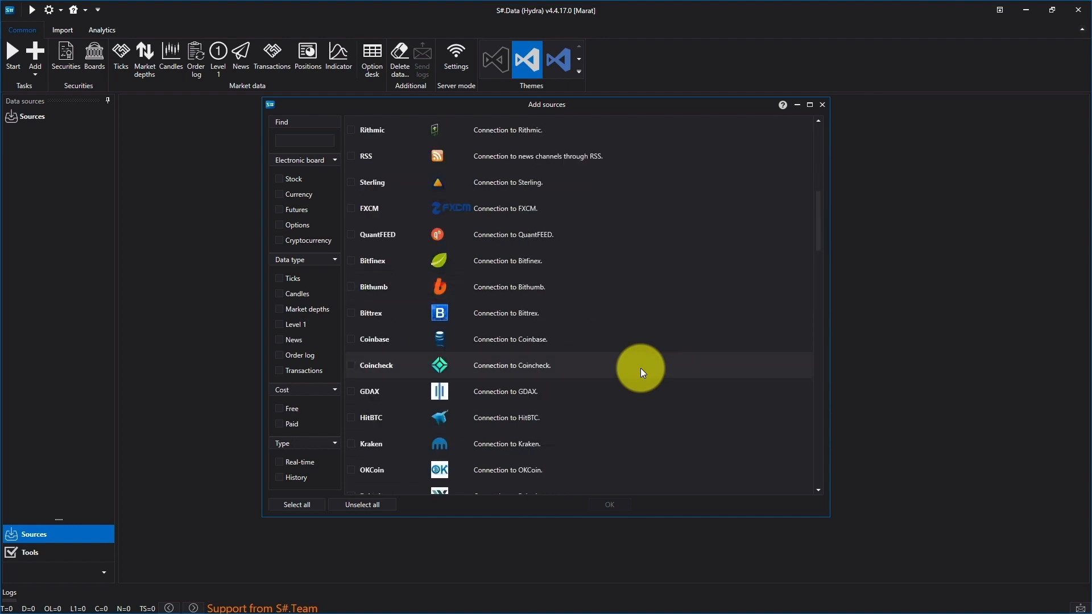
scroll(640, 368, down, 10)
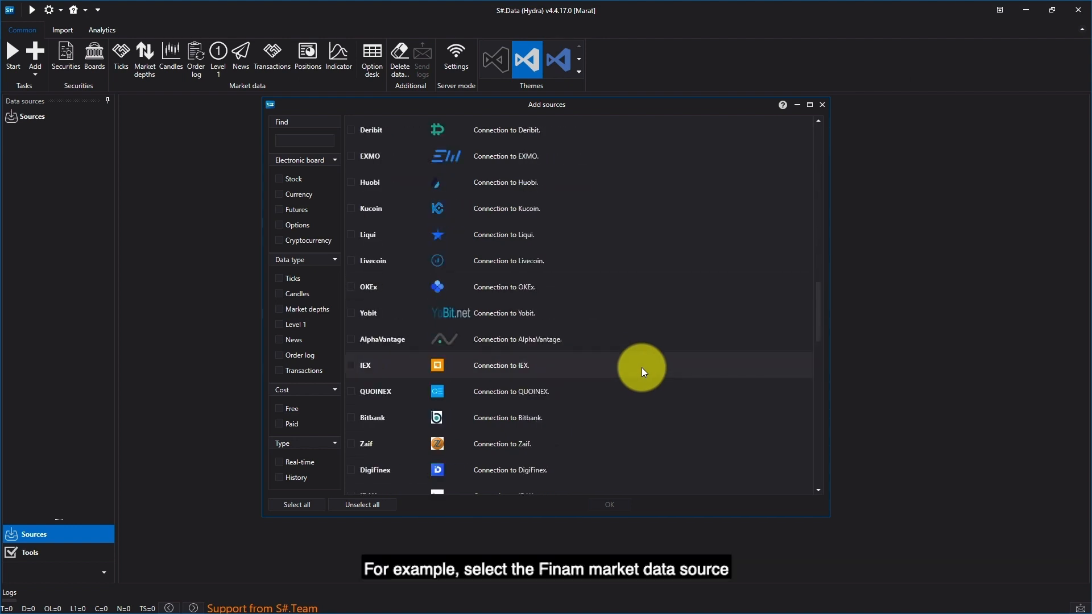
scroll(642, 367, down, 1)
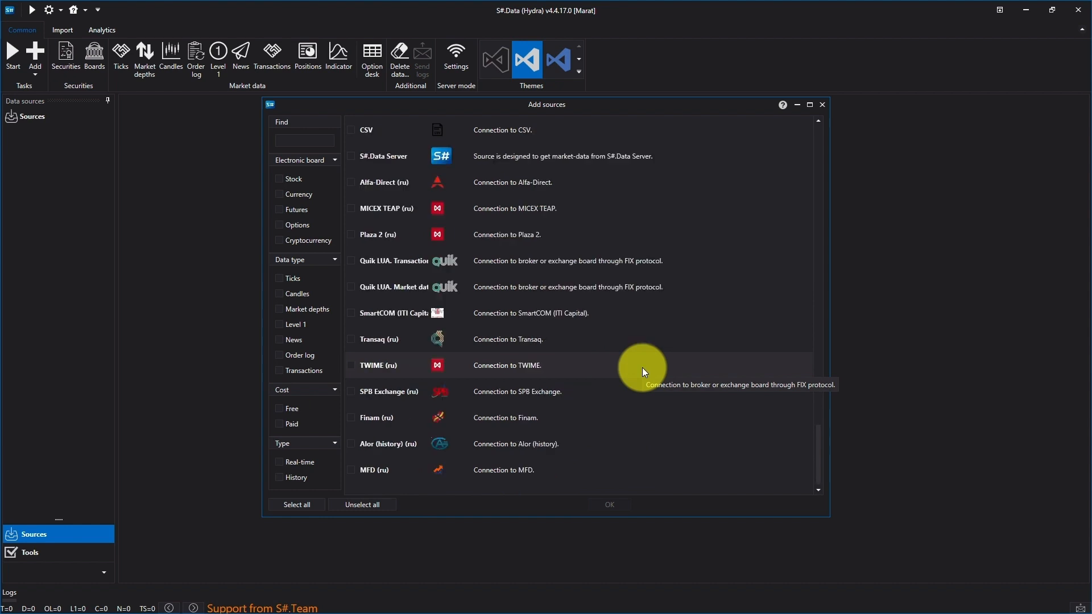
click(351, 417)
click(620, 504)
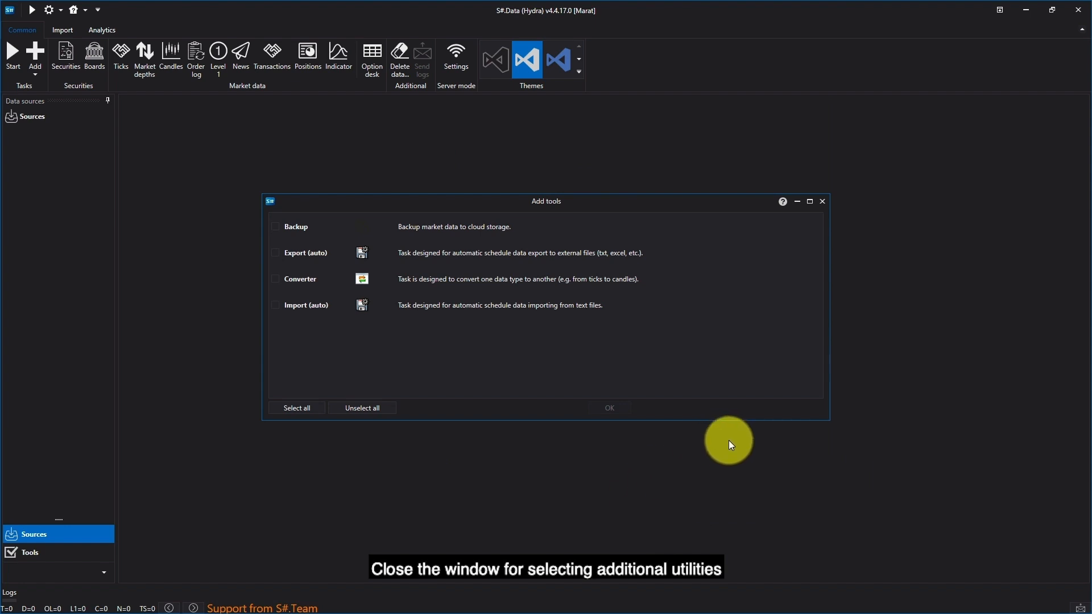
click(823, 201)
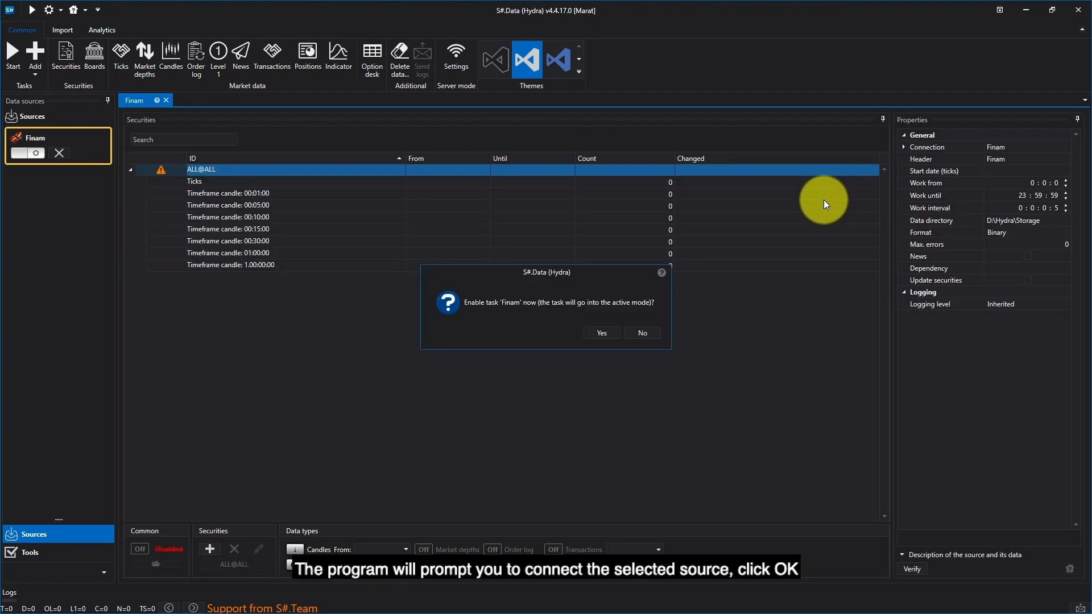
click(602, 333)
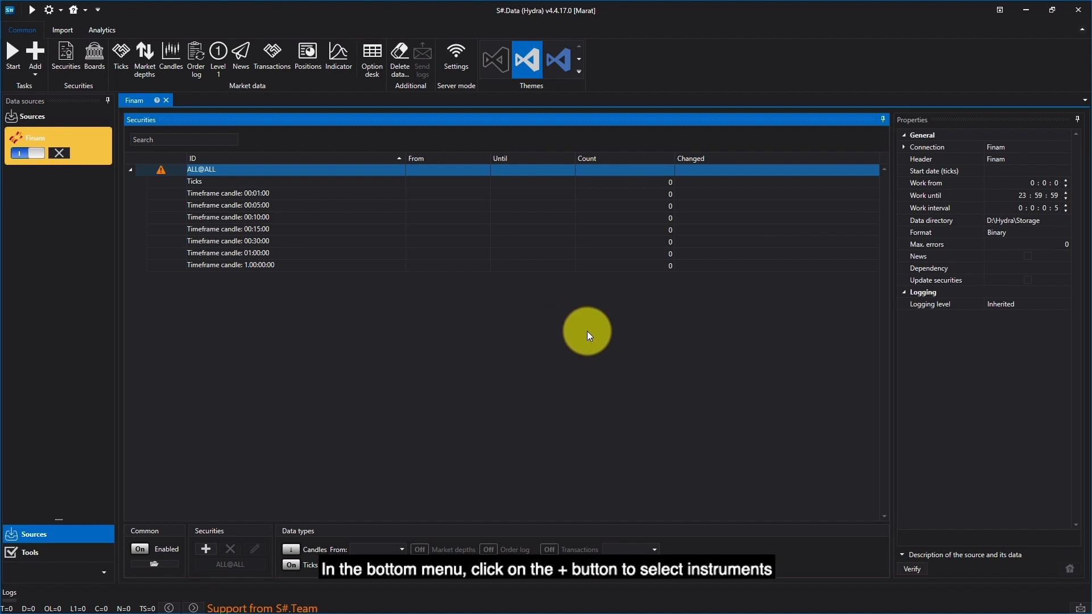
Download all available securities for the Finam source.
click(205, 549)
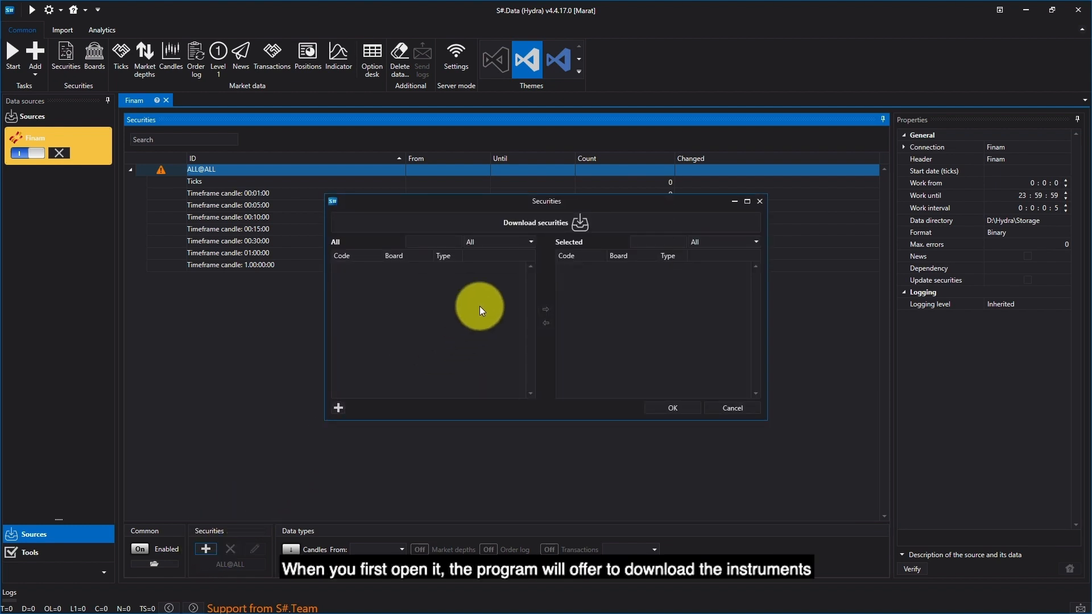
click(542, 223)
click(586, 333)
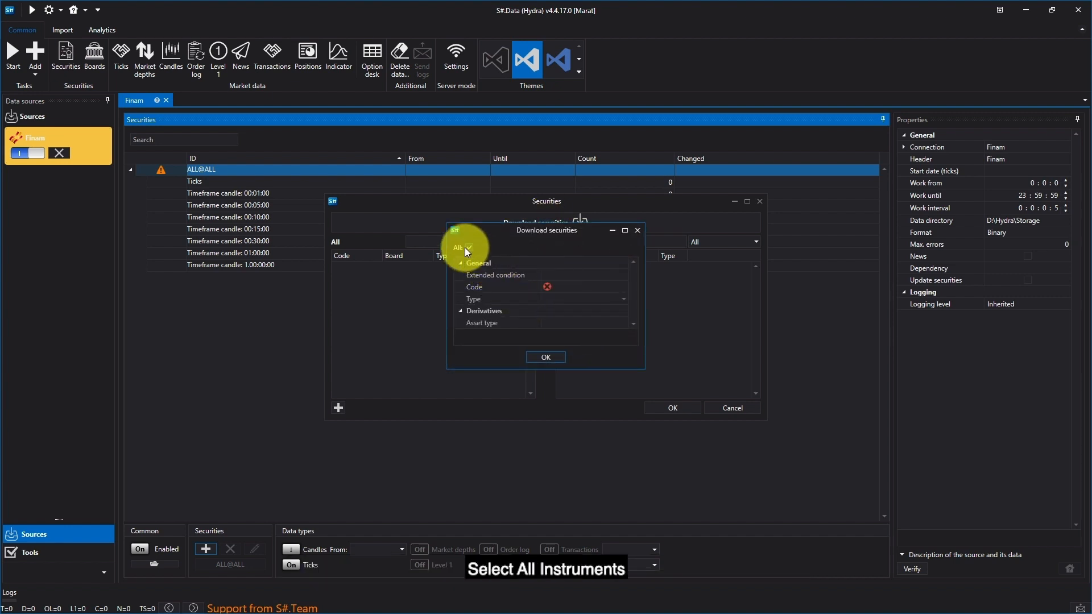
click(469, 247)
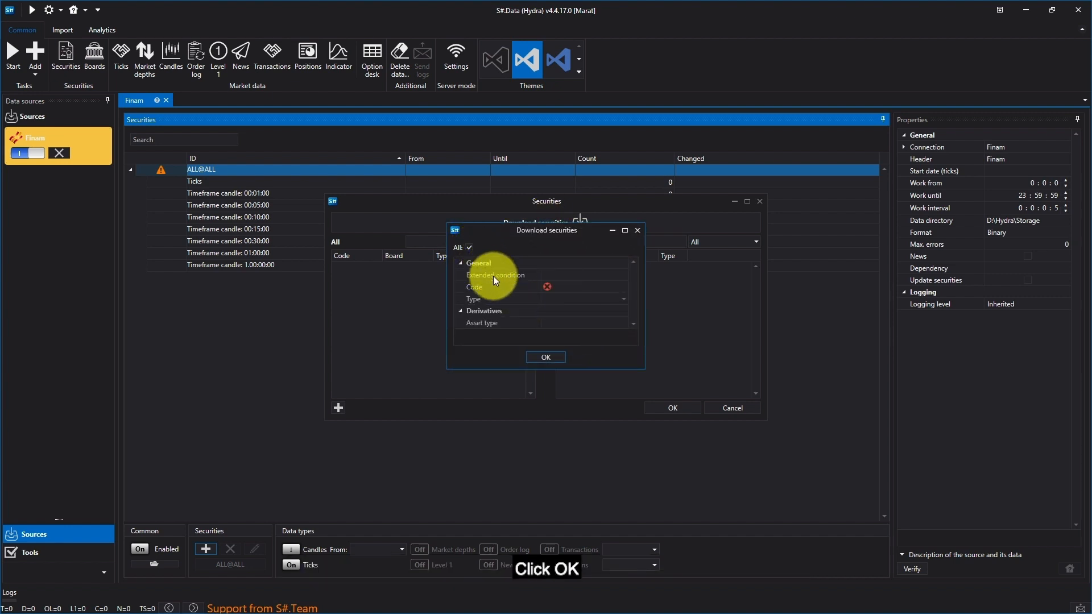
click(545, 356)
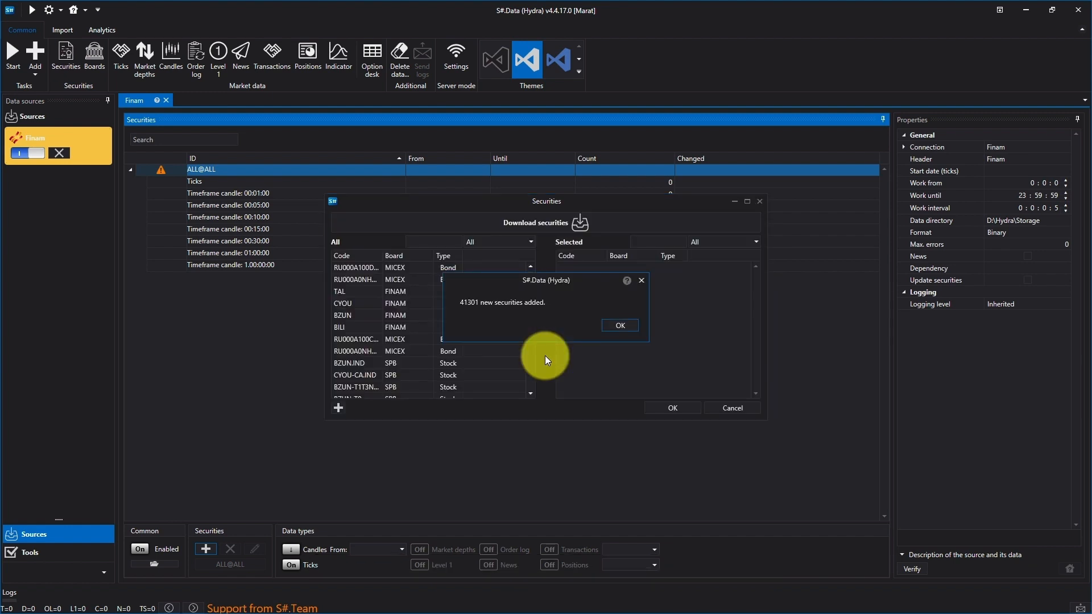
click(620, 326)
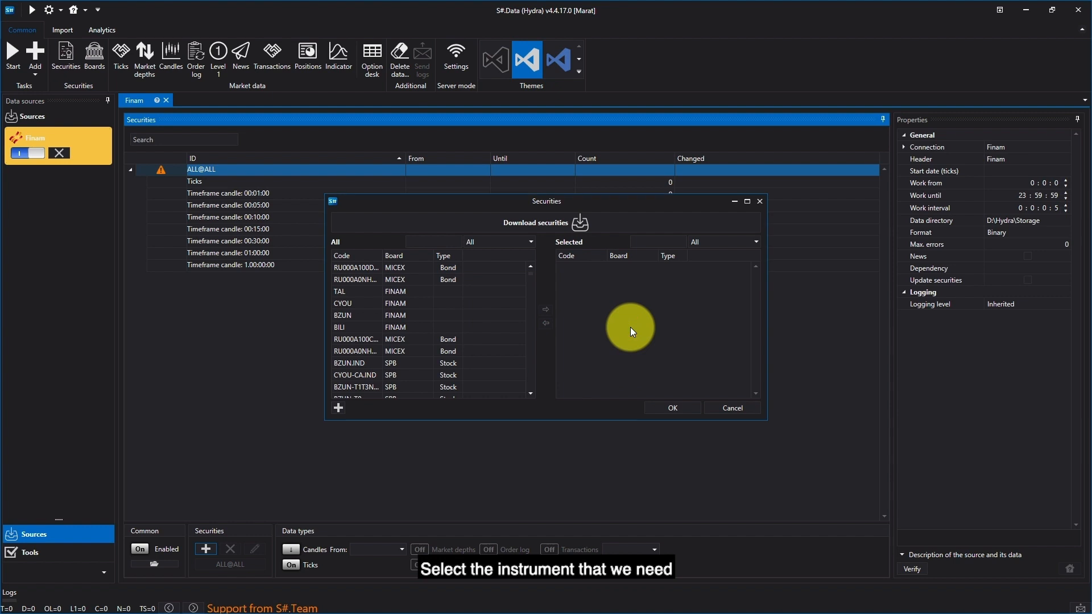
Find "sber@" and add the SBER stock on the TQBR board to the source with the 00:05:00 timeframe candle data type.
click(443, 239)
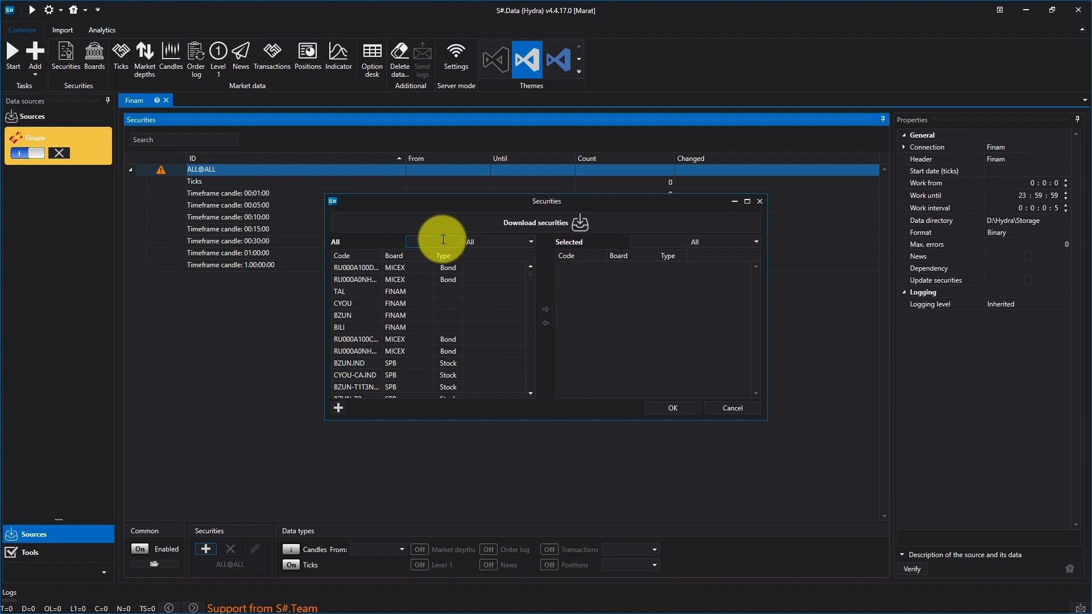
text(sb)
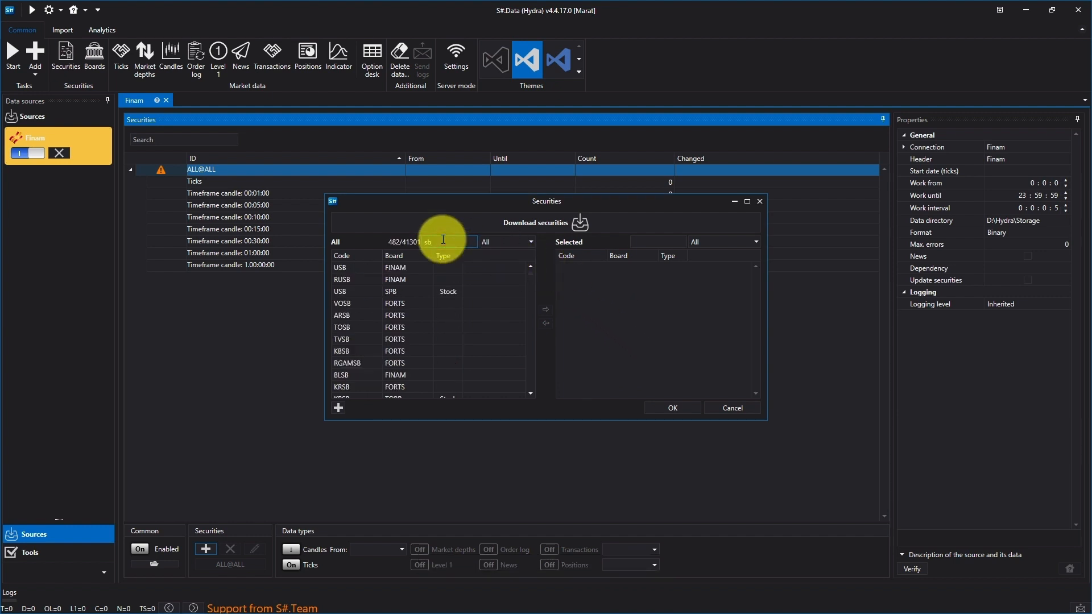
text(er@)
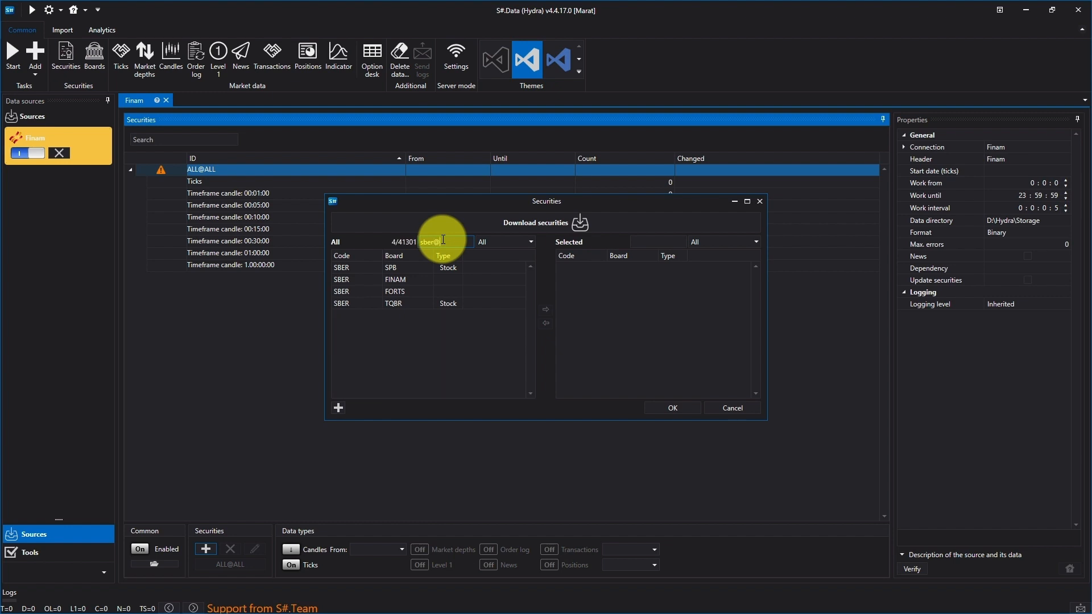
double_click(427, 304)
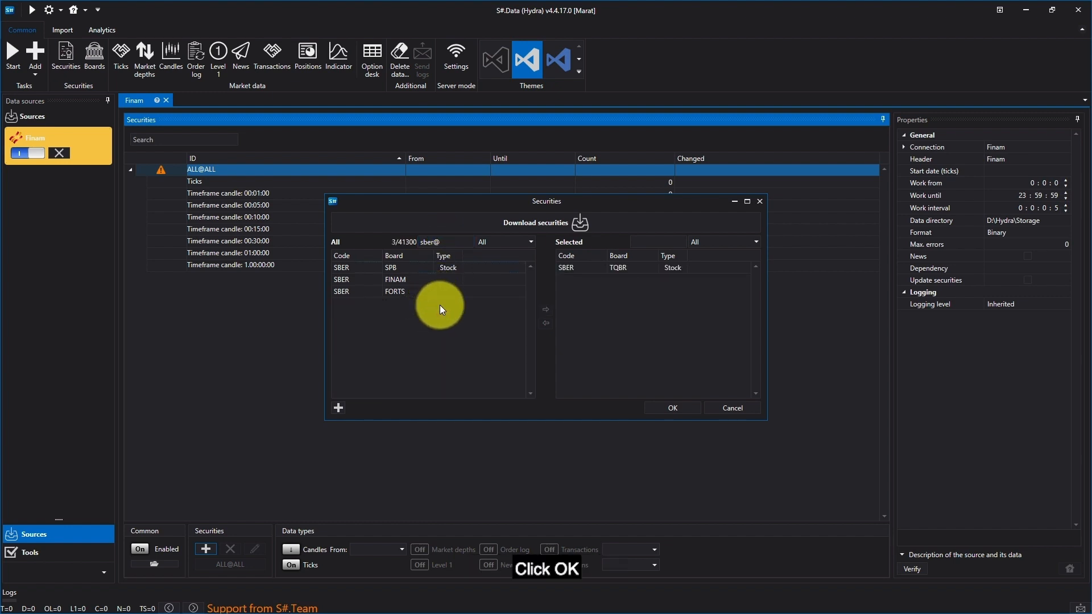
click(657, 407)
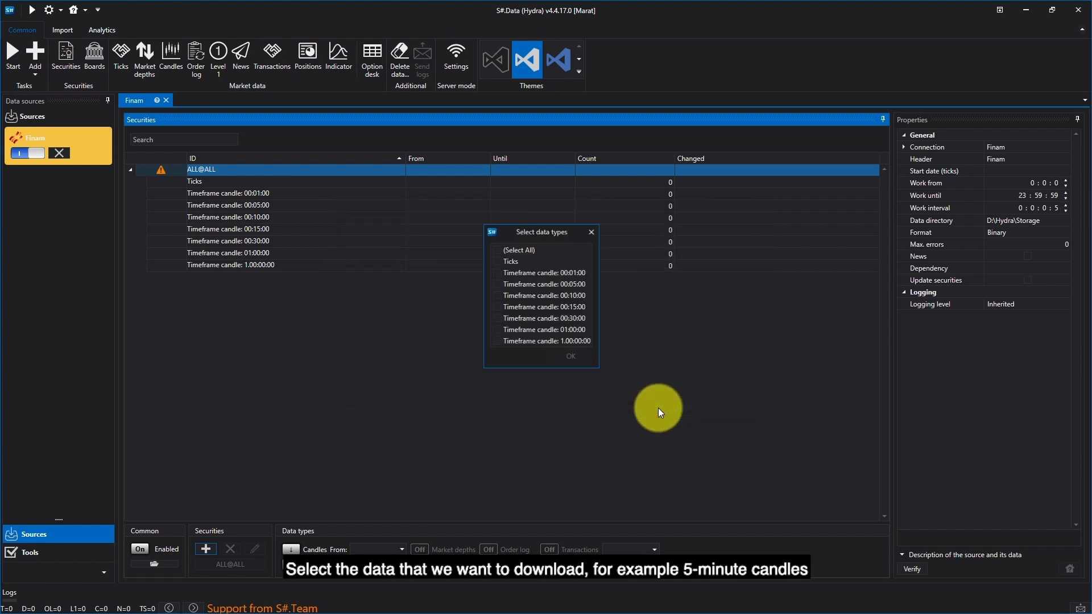
click(494, 284)
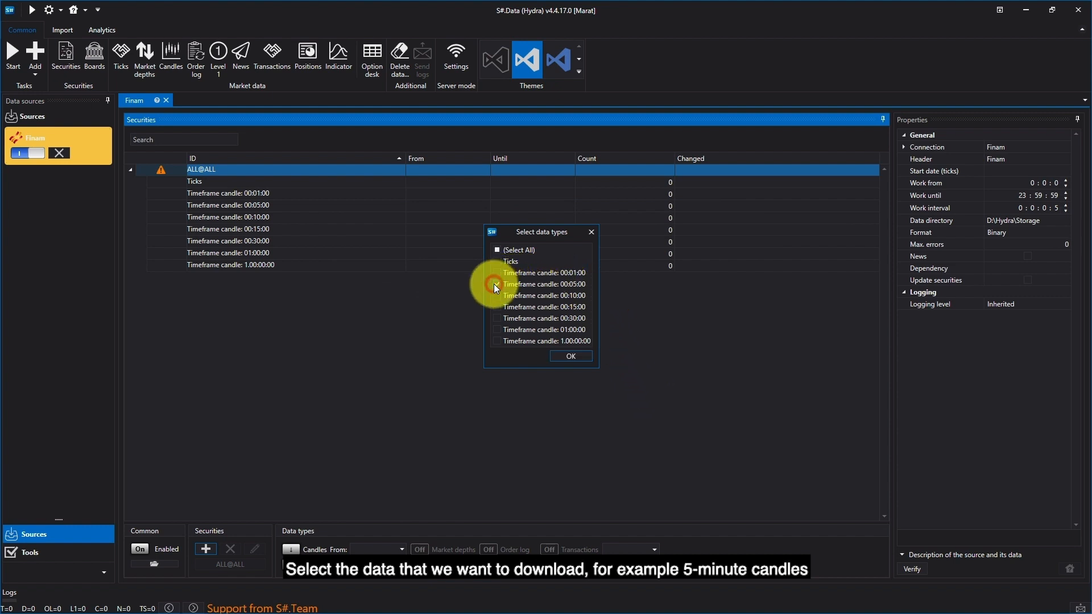
click(557, 357)
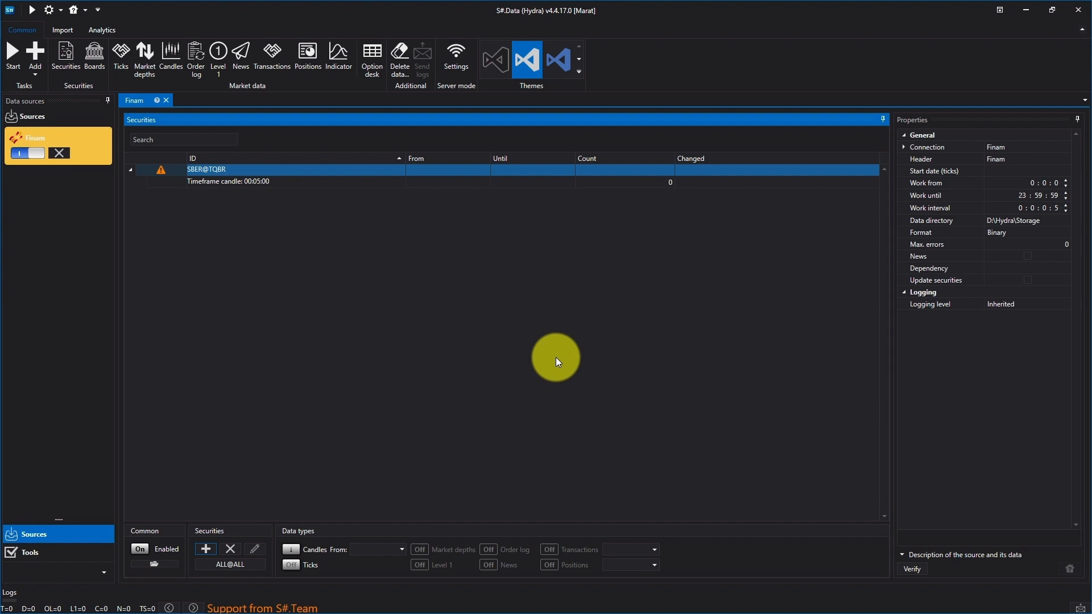
Create a folder named Finam inside D:\Hydra and set it as the source's data directory.
click(1048, 220)
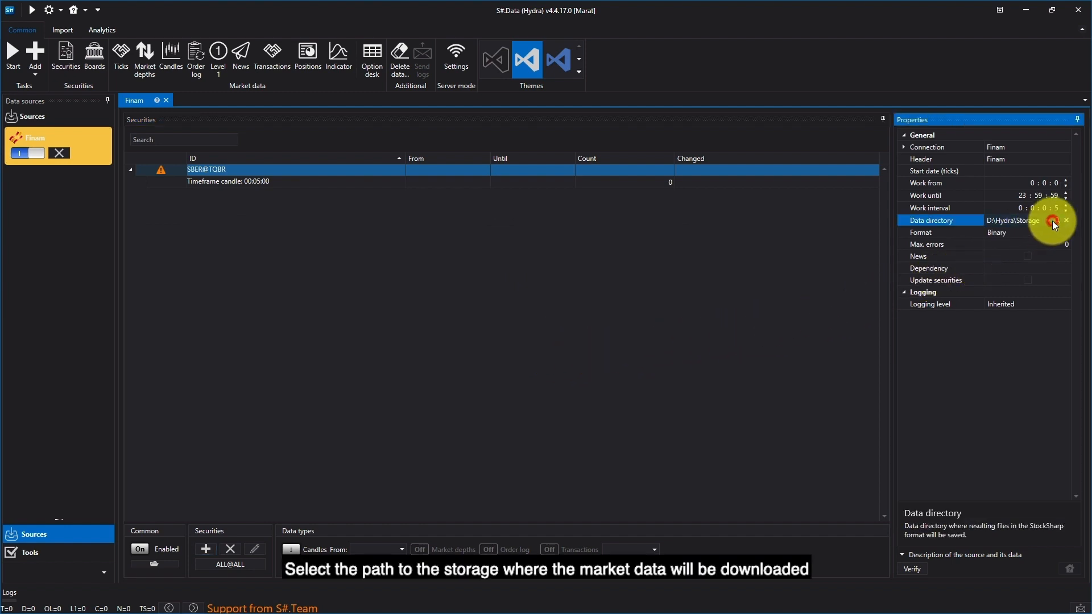
click(1057, 222)
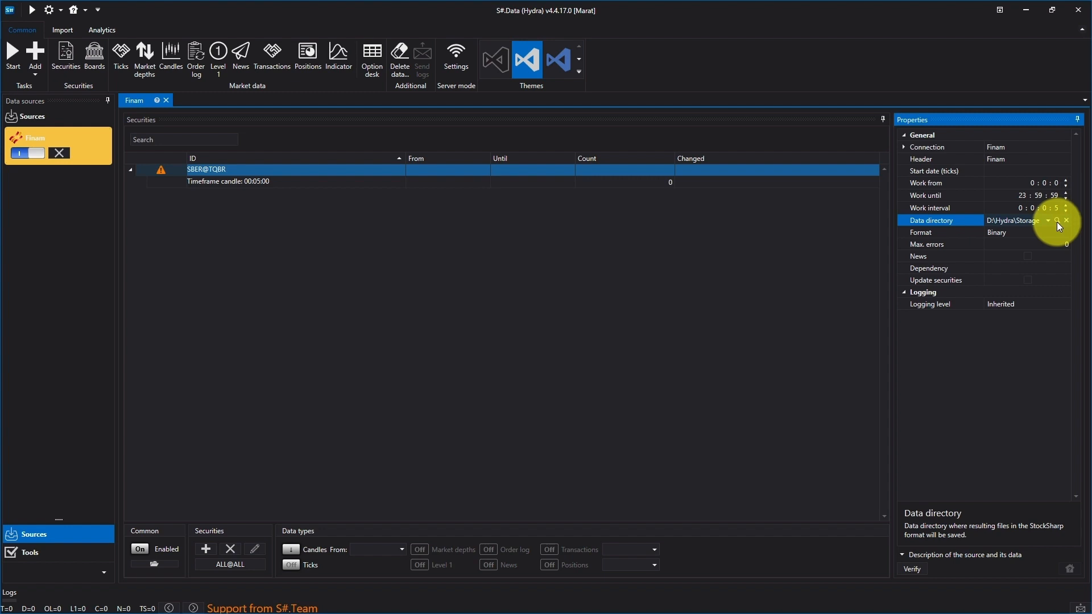
click(1058, 220)
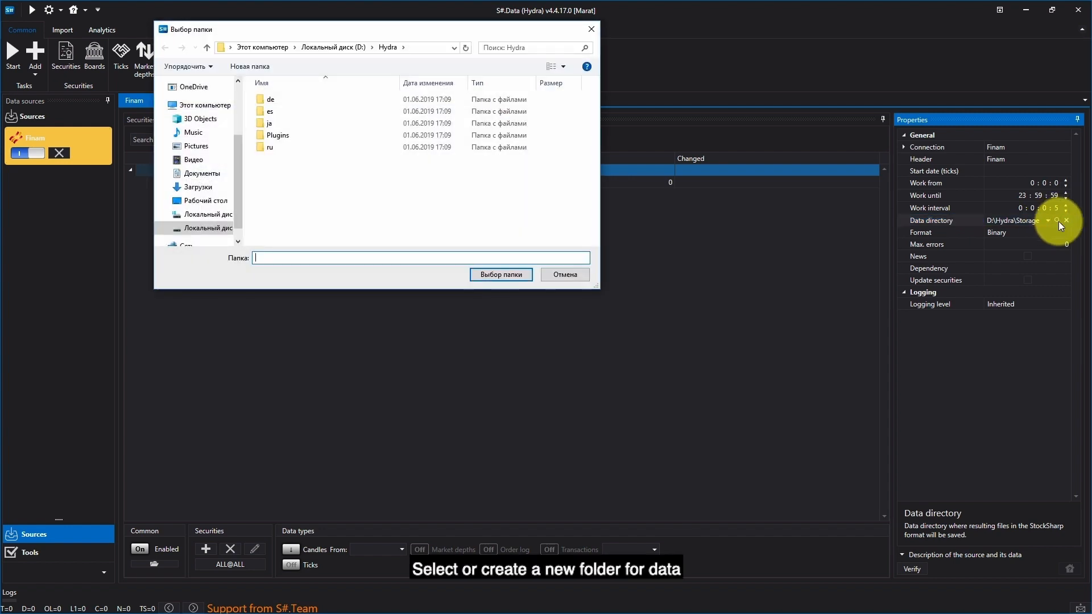
right_click(351, 203)
mouse_move(401, 322)
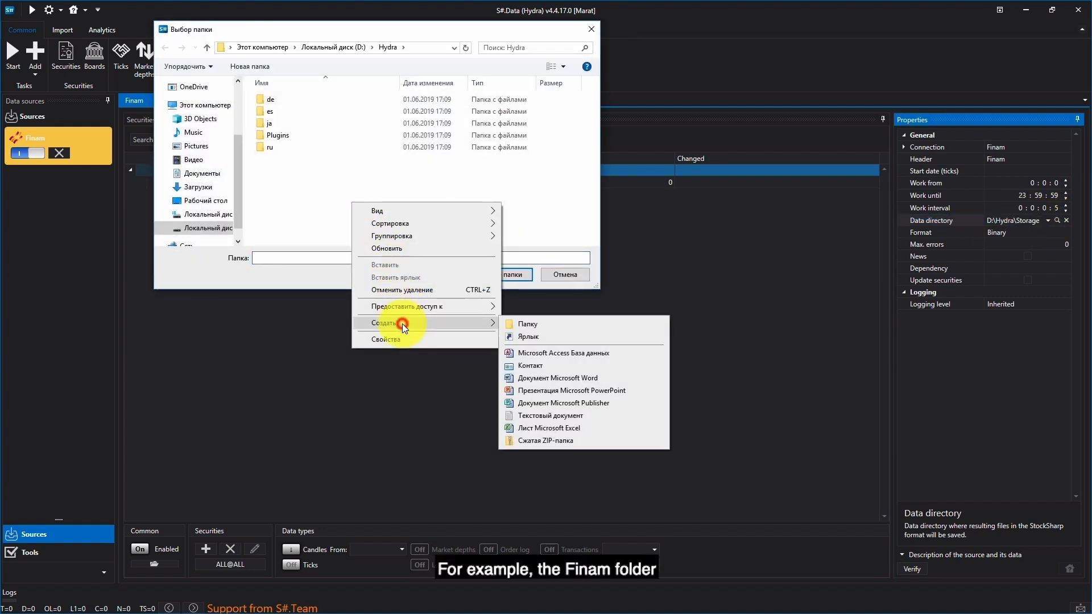
click(522, 324)
text(F)
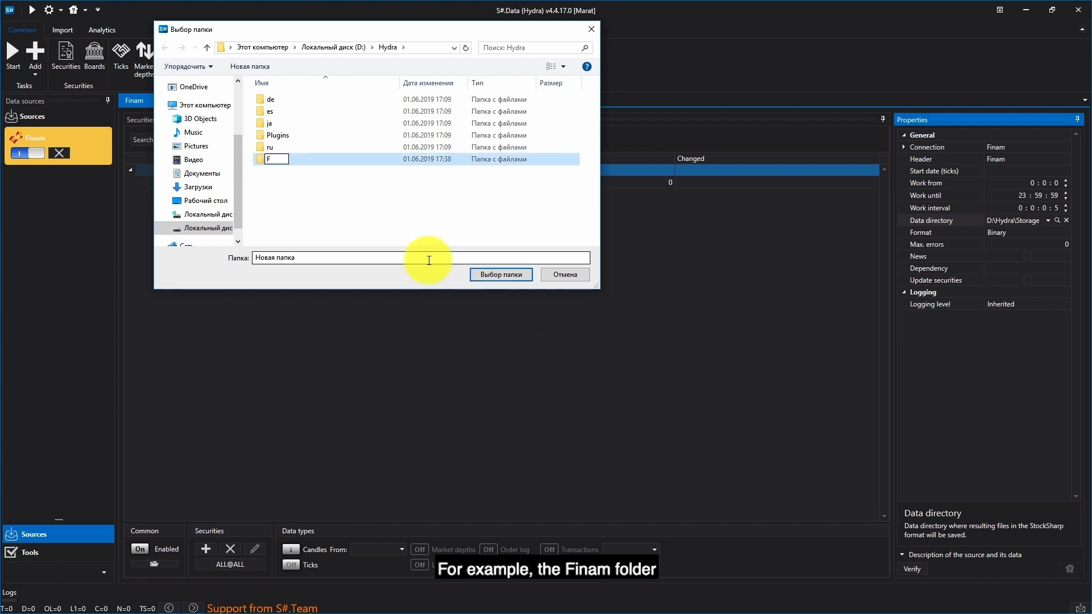
text(inam)
click(386, 209)
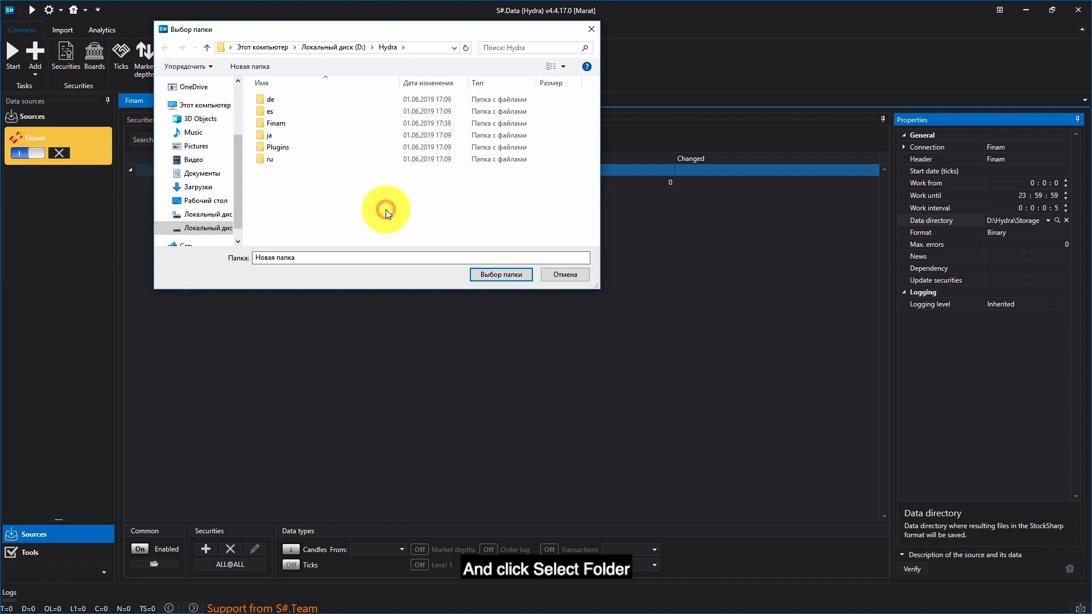
double_click(302, 125)
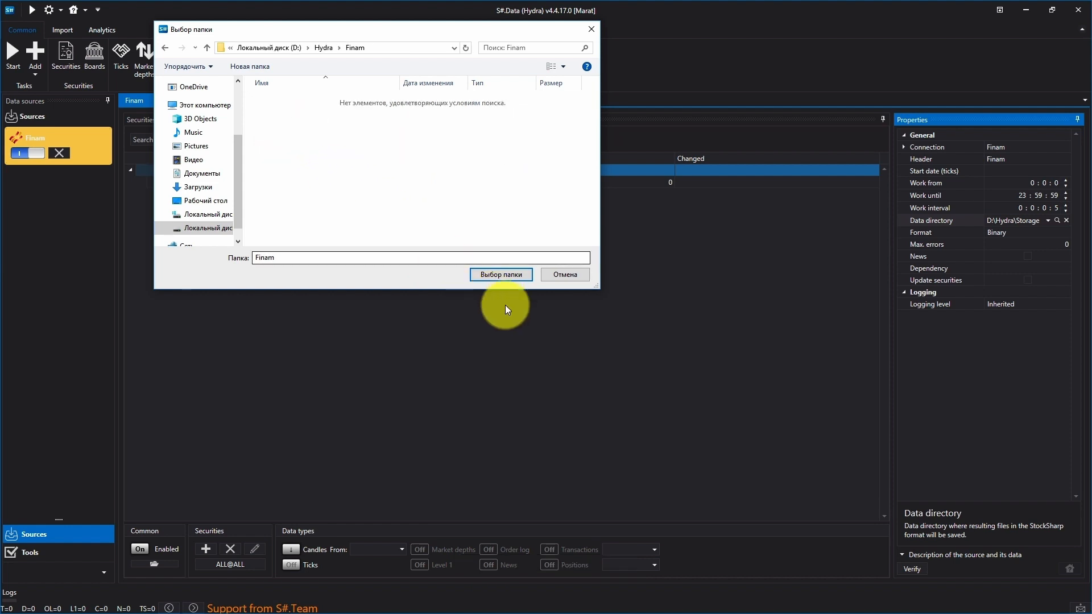
click(523, 278)
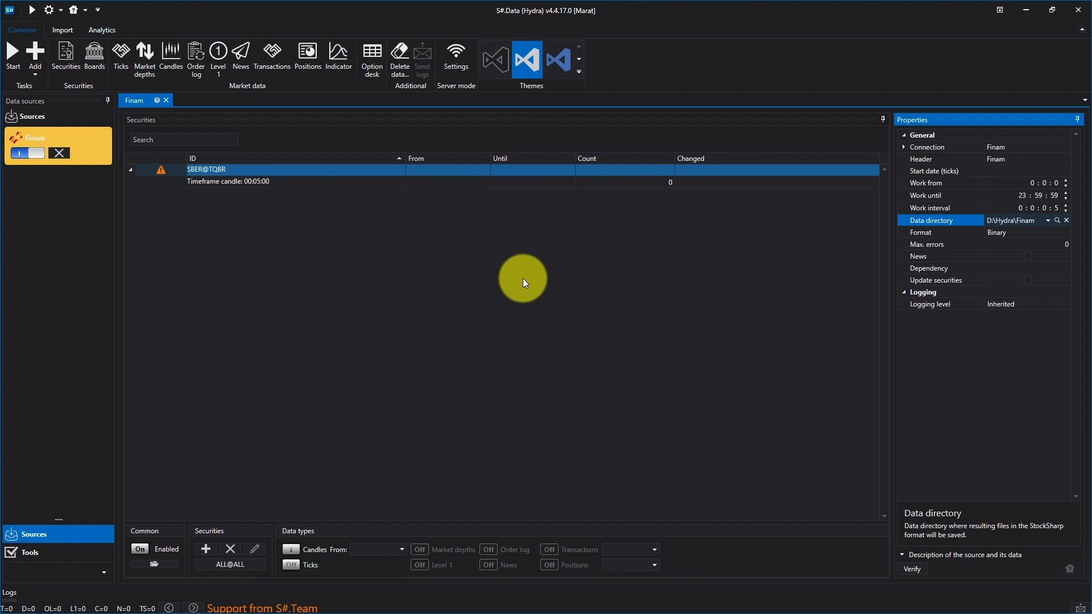
Keep the source's data format as Binary and set the 5-minute candles' download period from 1/1/2019 until 6/1/2019.
click(1021, 231)
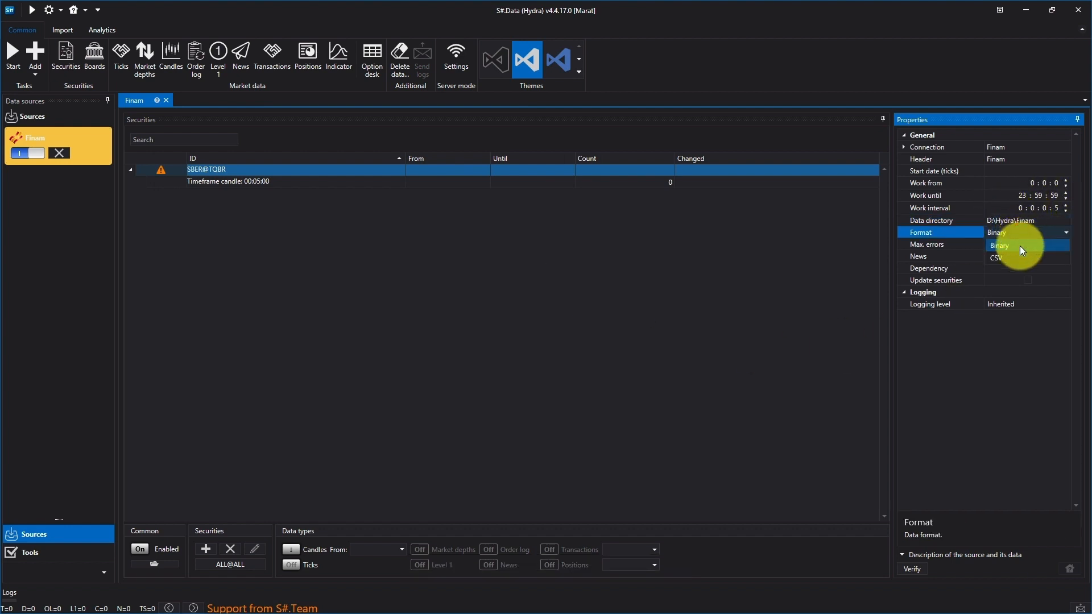
click(777, 239)
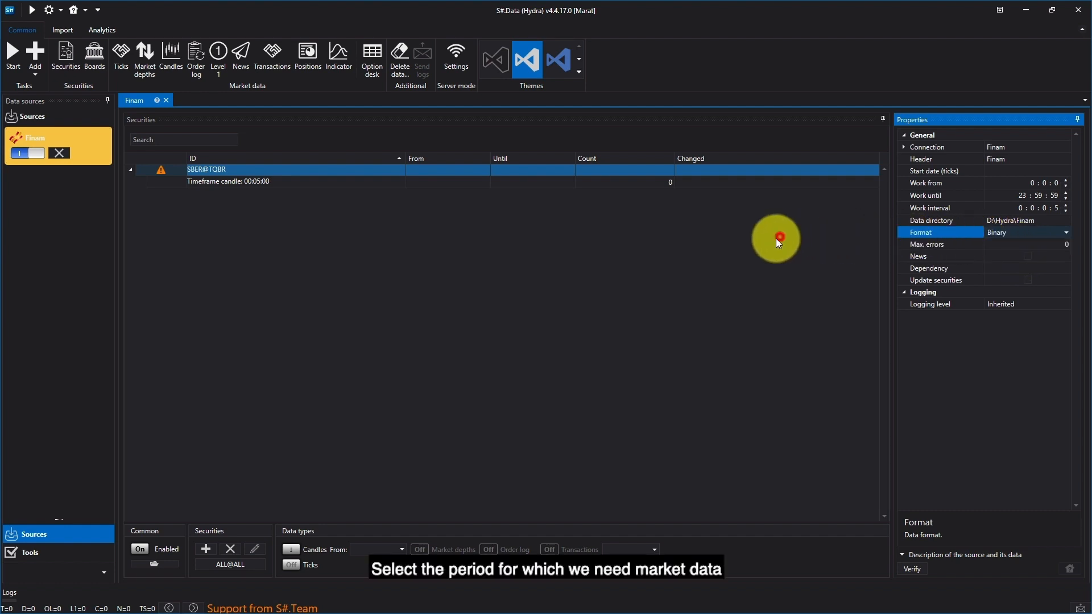
click(458, 181)
click(485, 182)
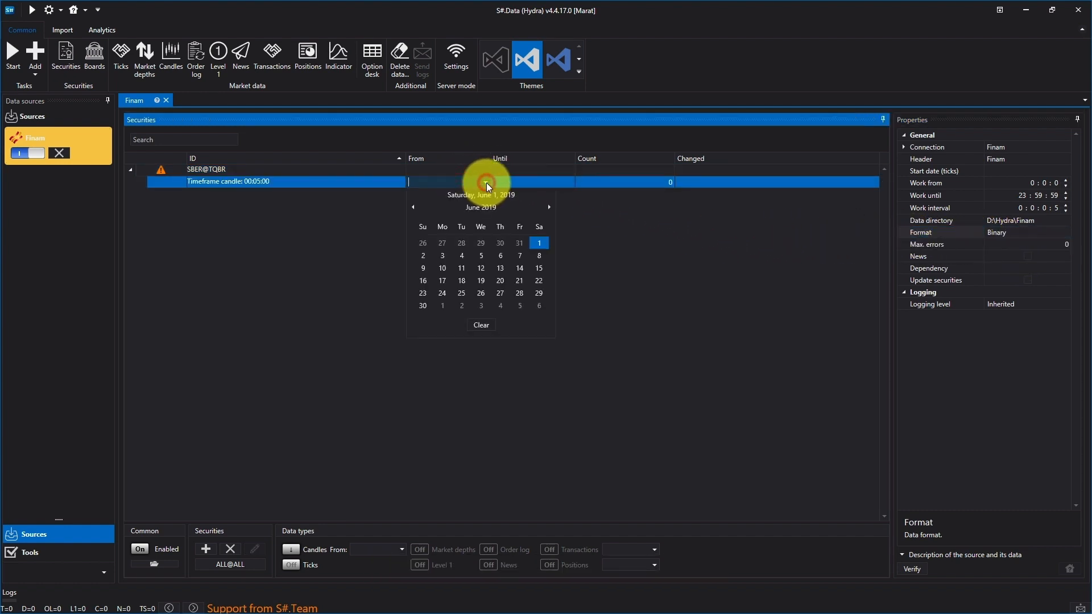
click(412, 207)
click(413, 207)
click(413, 207)
click(413, 207)
click(413, 207)
click(458, 242)
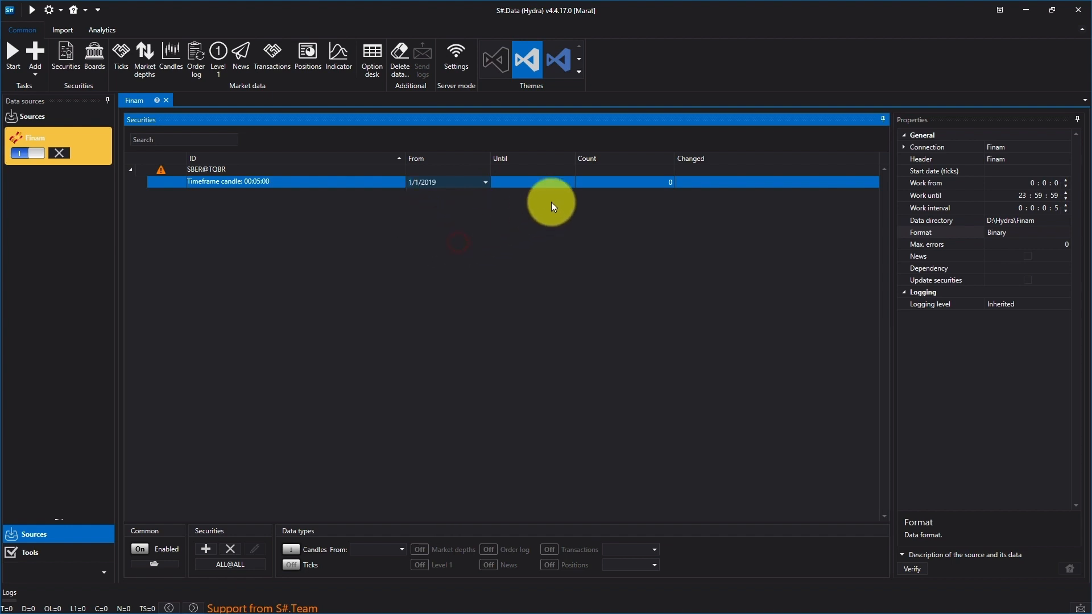
click(566, 183)
click(570, 182)
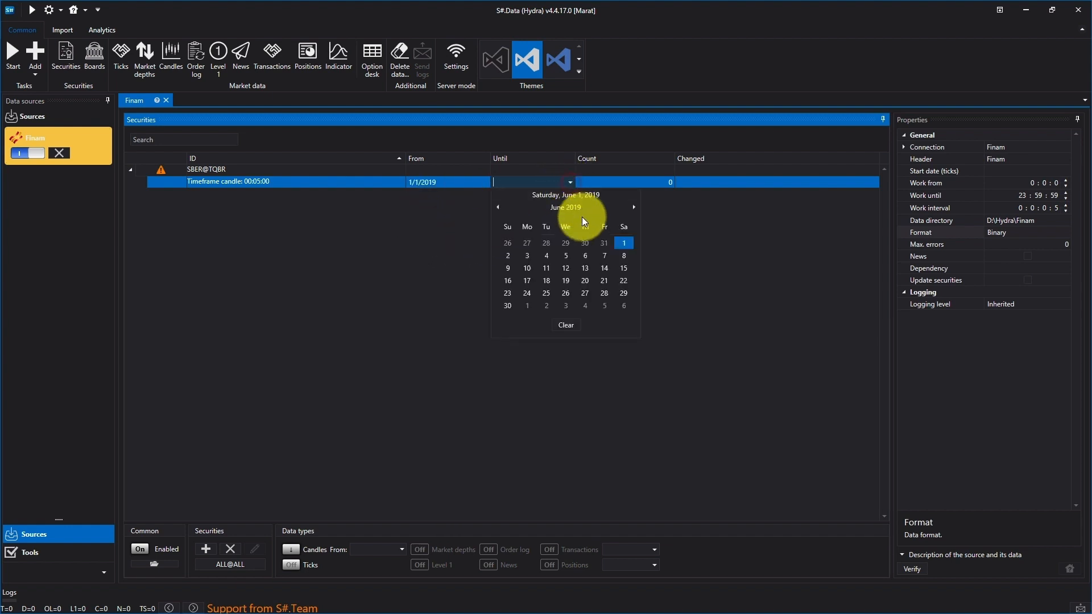
click(623, 244)
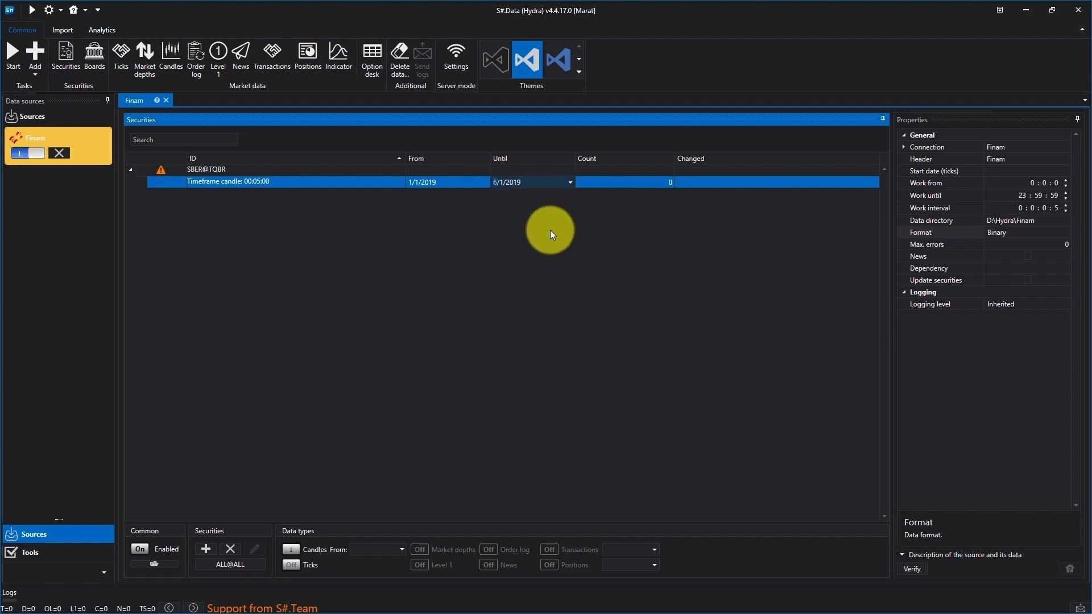
Run the Finam download with auto scroll and auto alignment enabled in the logs, and stop the task once the candles are loaded.
click(15, 56)
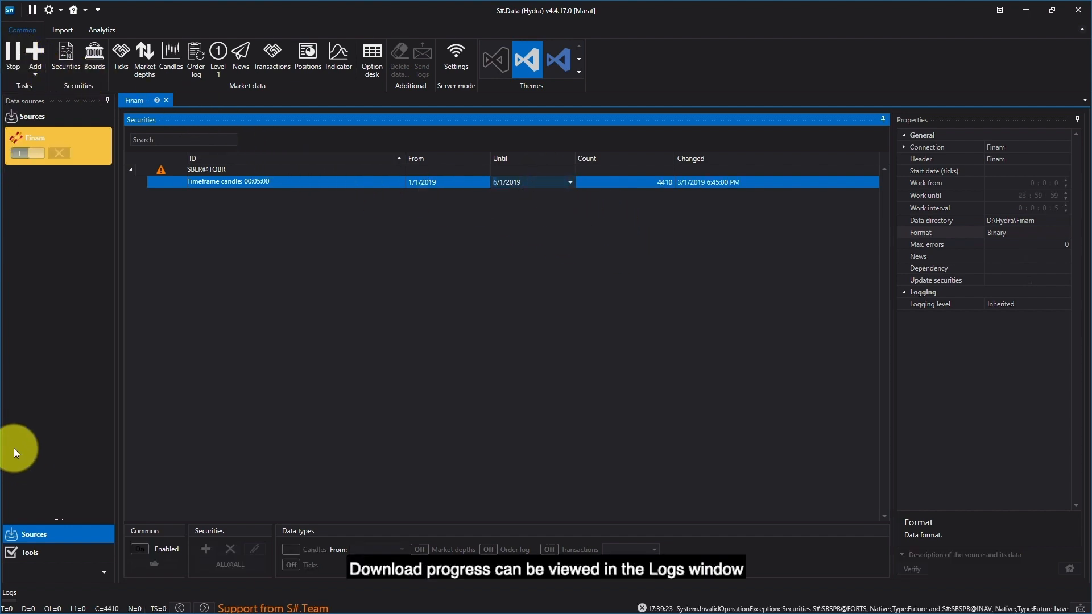
click(10, 593)
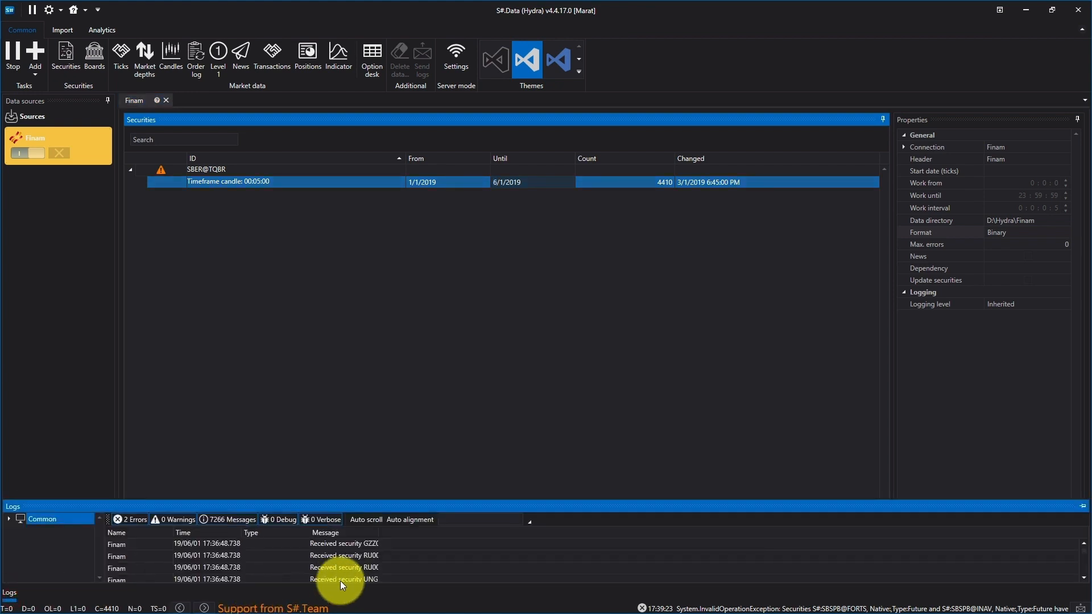
click(408, 518)
click(374, 519)
drag(253, 532, 428, 553)
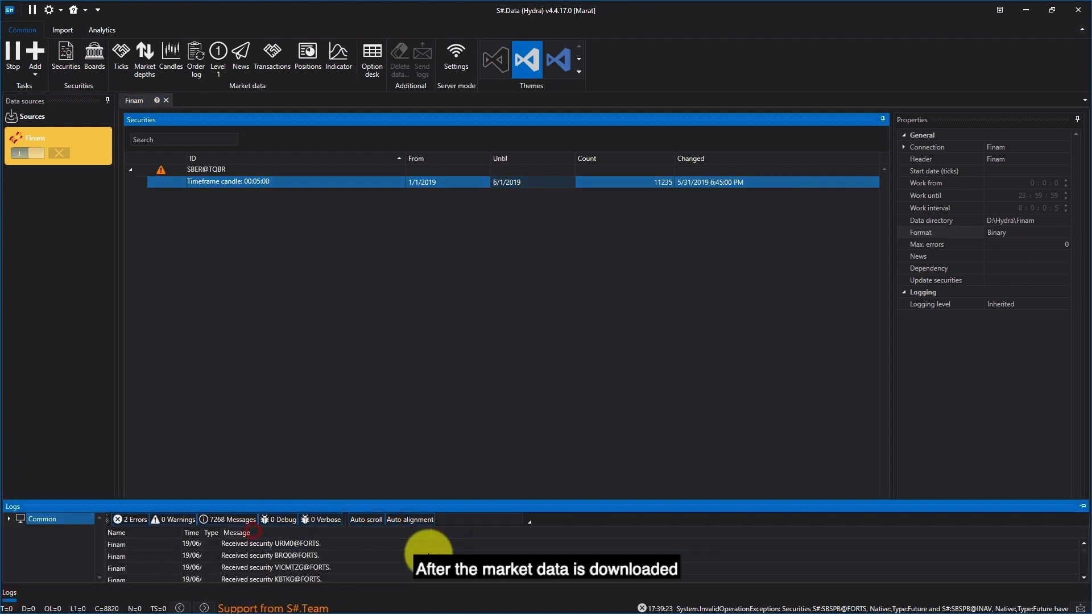
click(206, 335)
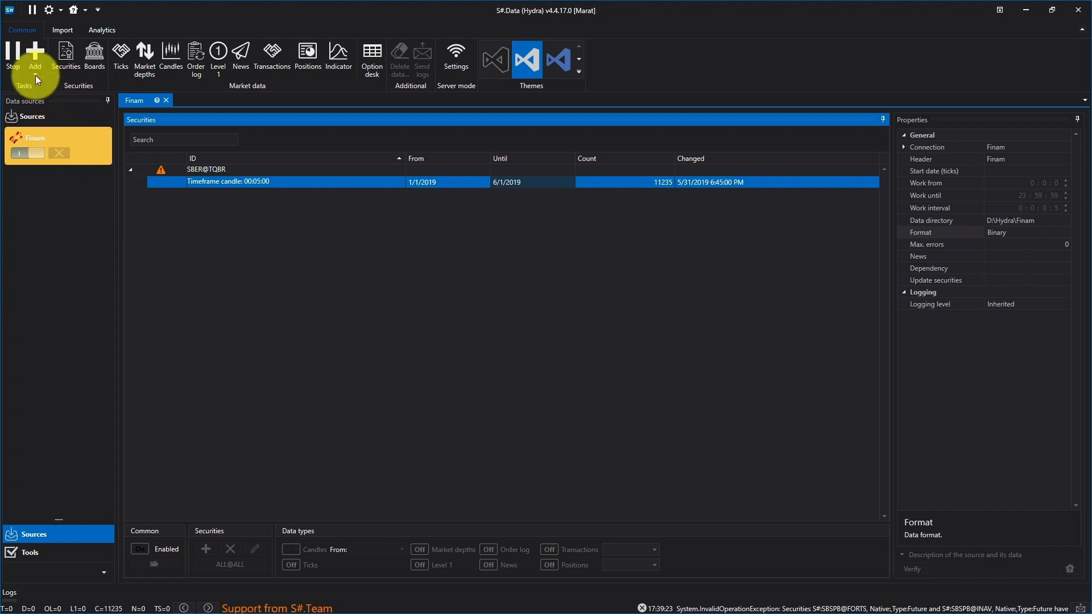
click(14, 59)
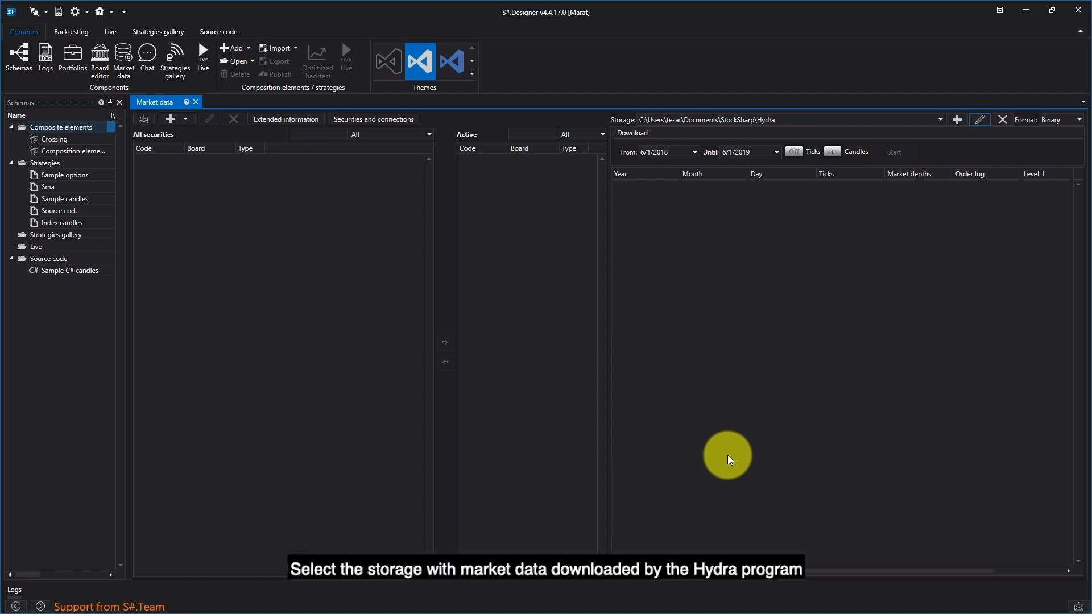
In S#.Designer, point the local market data storage to D:\Hydra\Finam and verify the storage settings.
click(984, 120)
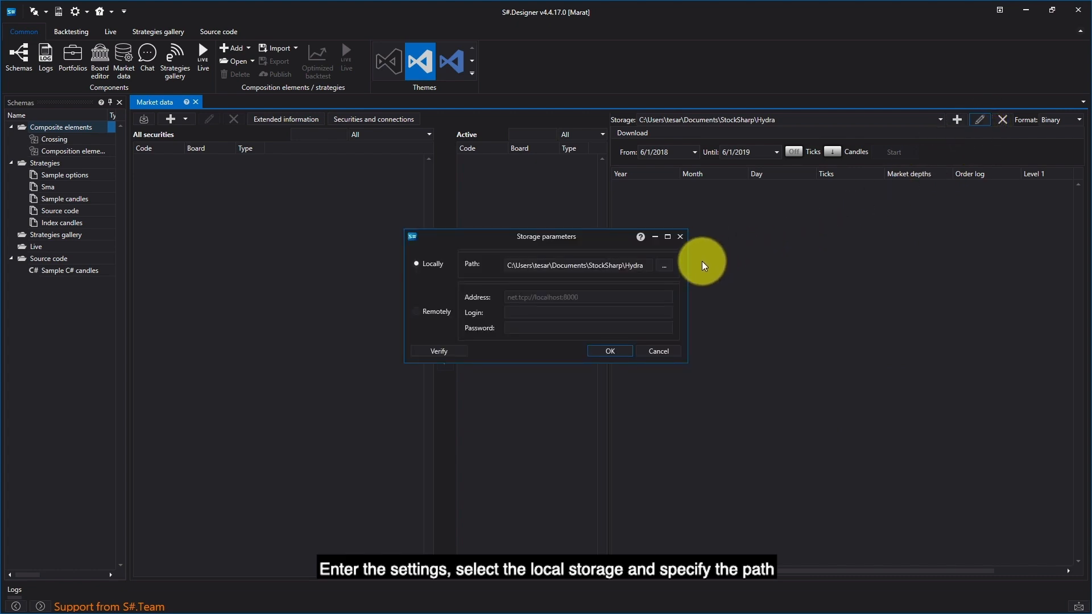
click(662, 267)
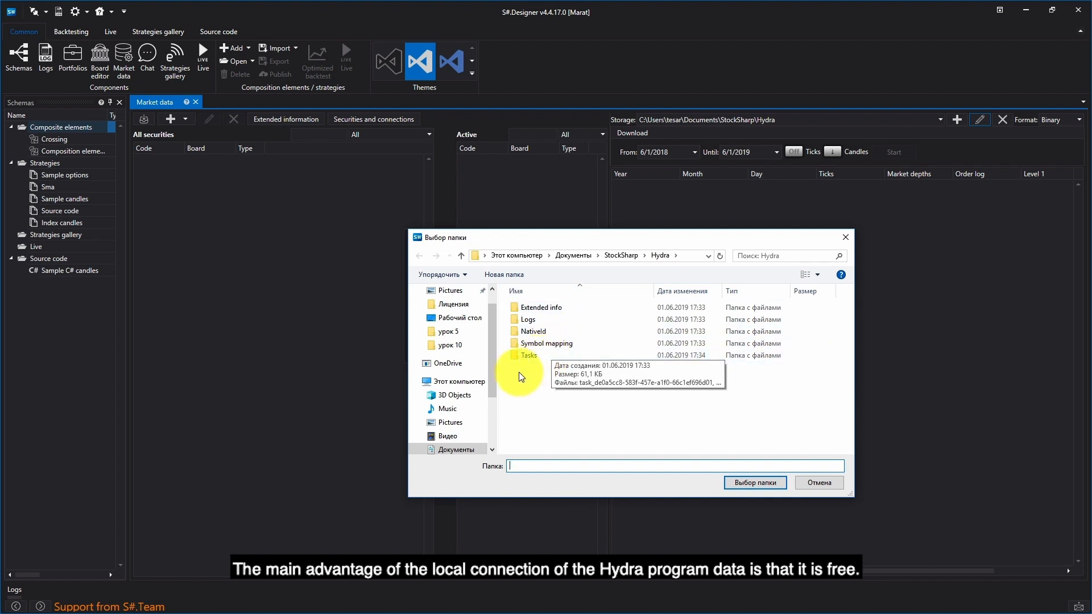
scroll(459, 432, down, 1)
scroll(453, 441, down, 1)
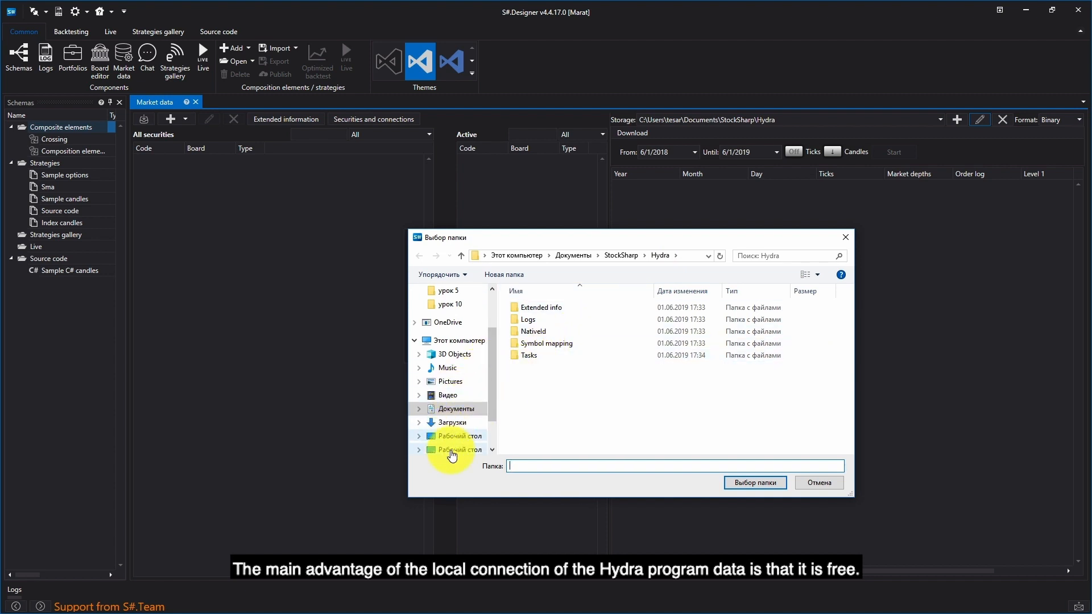
click(454, 450)
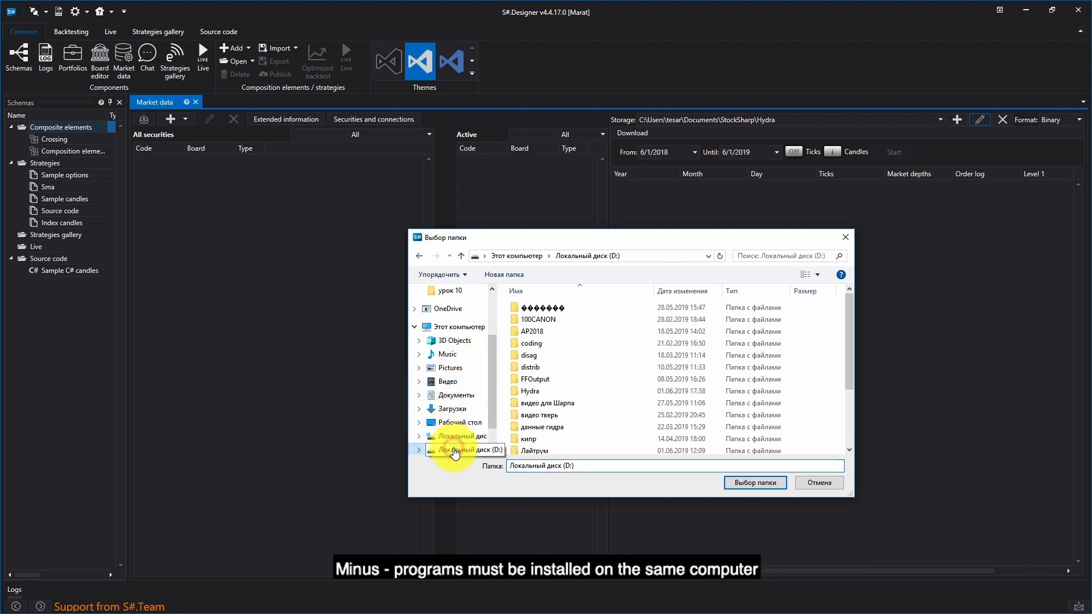
double_click(526, 393)
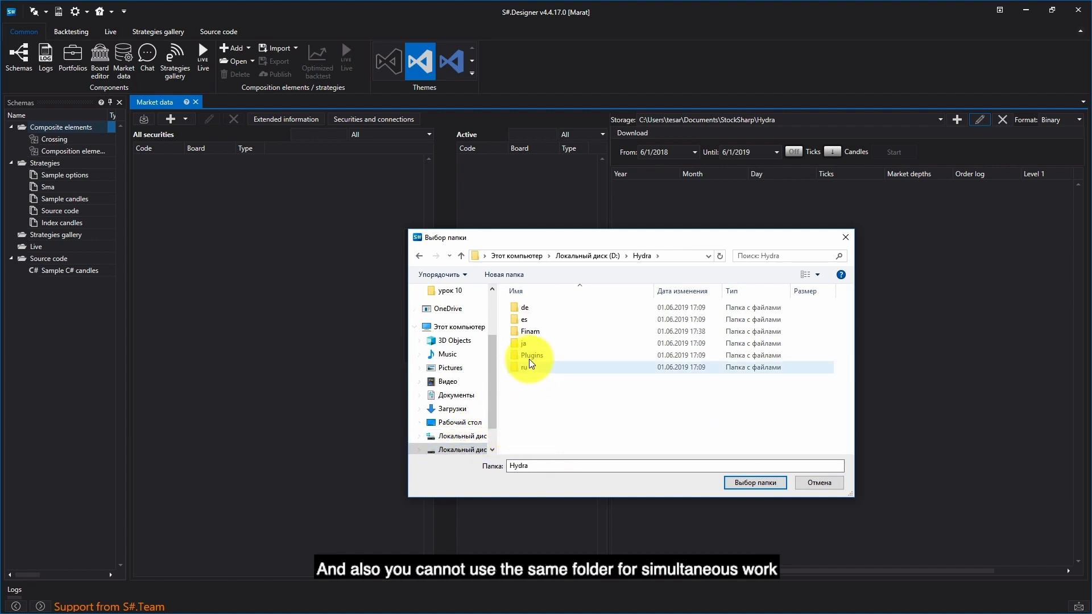
click(529, 332)
click(763, 479)
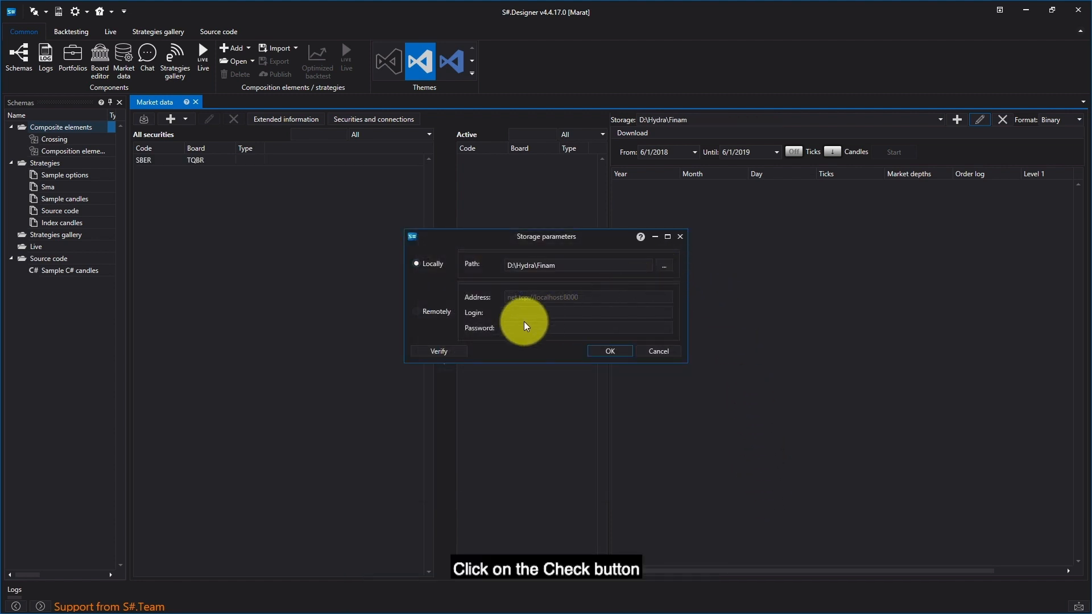
click(448, 351)
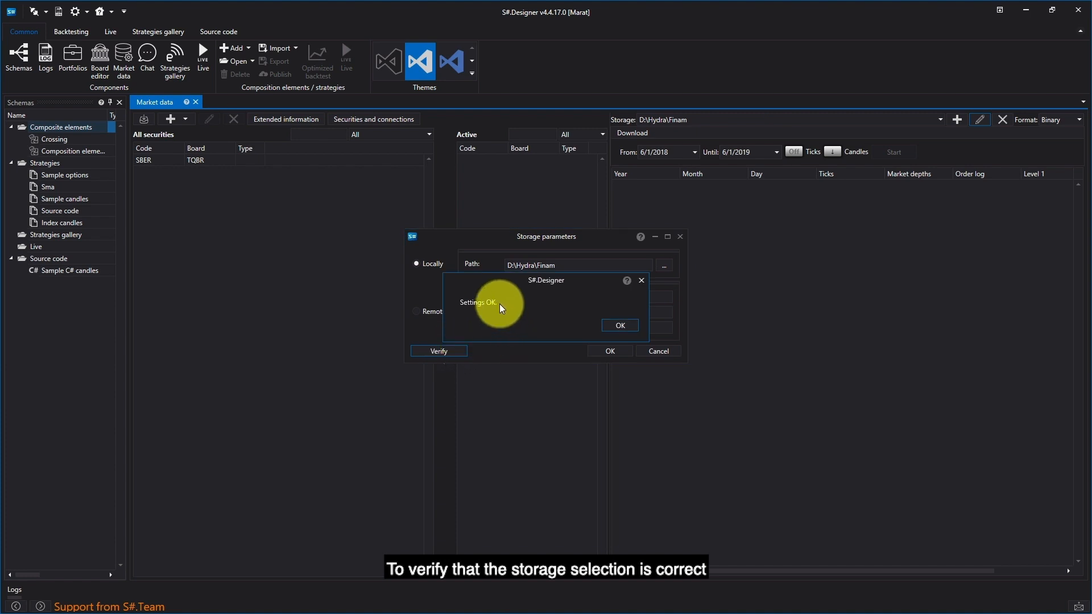
click(612, 323)
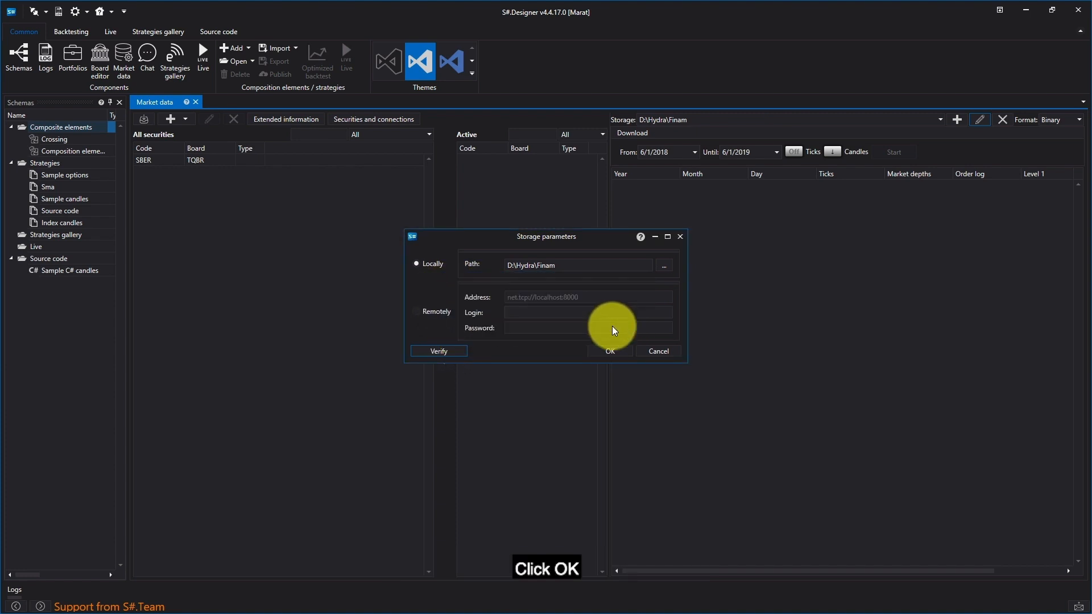
click(607, 350)
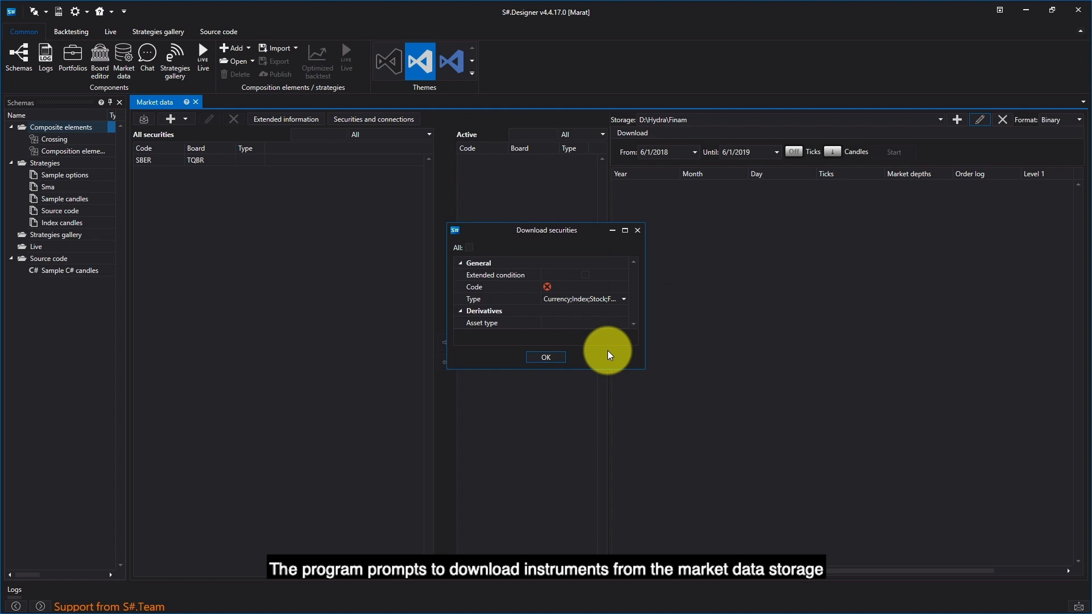
Download all securities from the selected market data storage.
click(469, 248)
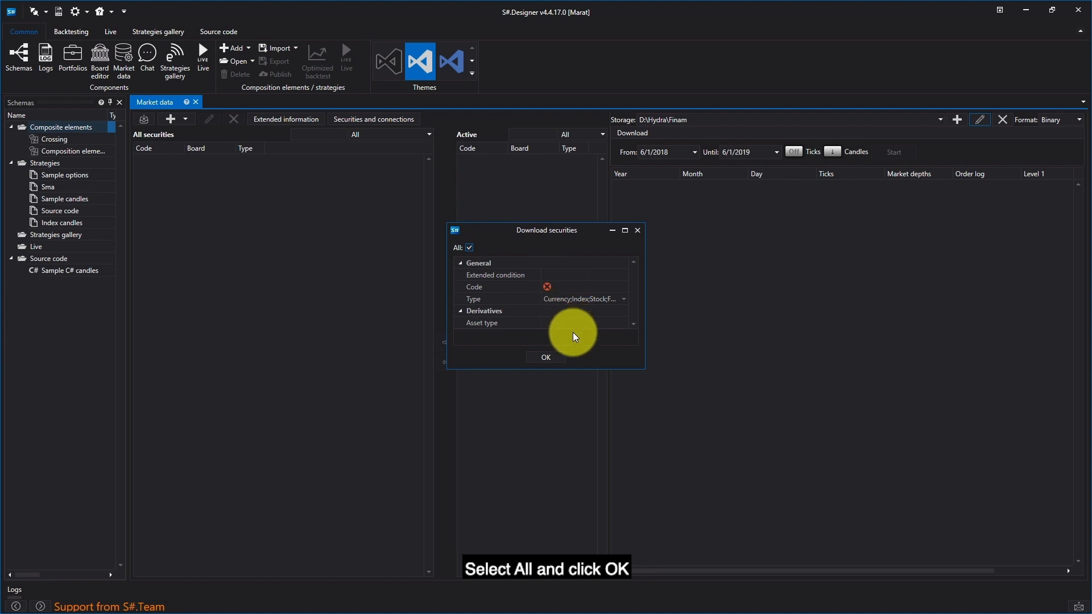
click(553, 355)
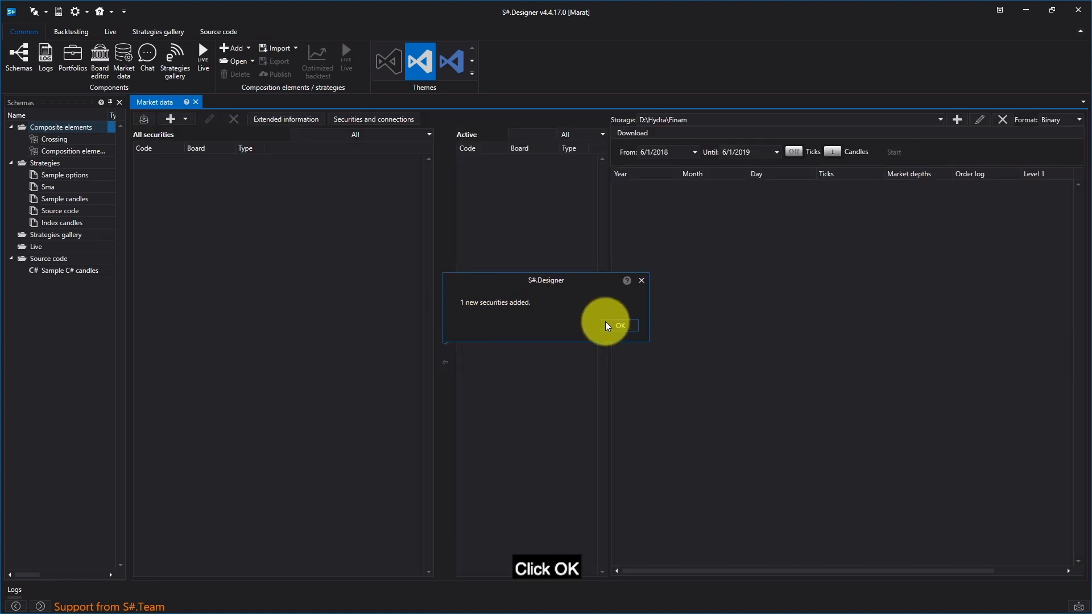
click(620, 325)
Make the SBER security on the TQBR board active and review its stored 5-minute candle data by day.
double_click(209, 161)
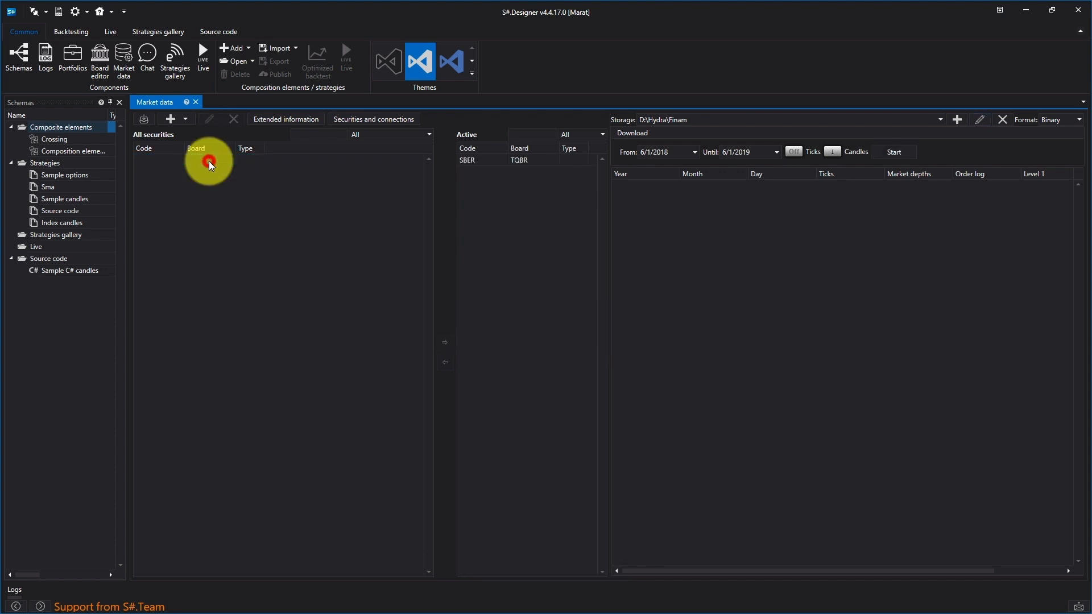
click(475, 162)
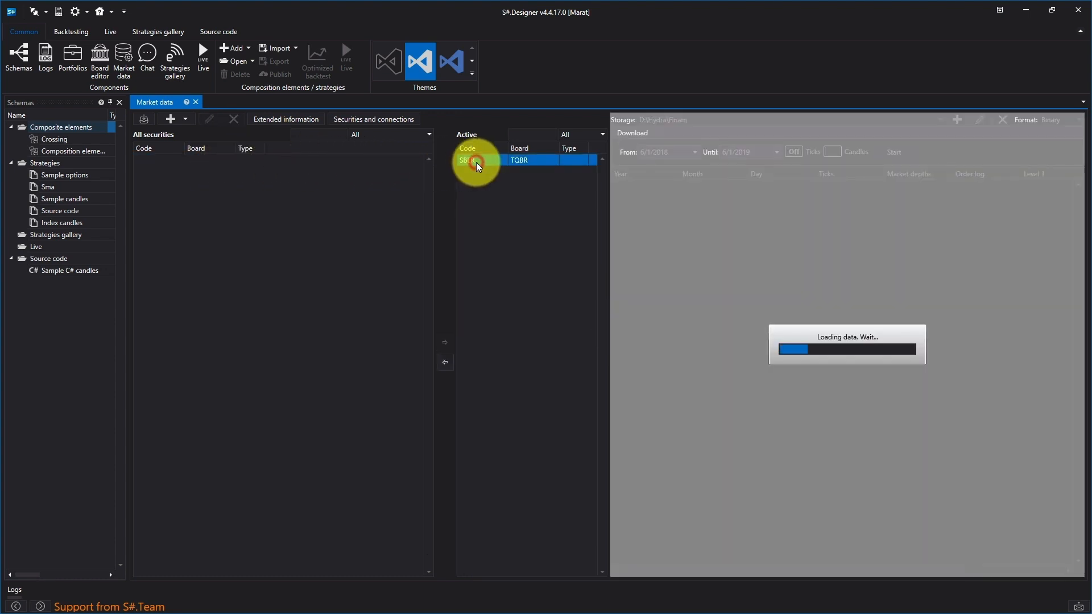
scroll(780, 278, down, 20)
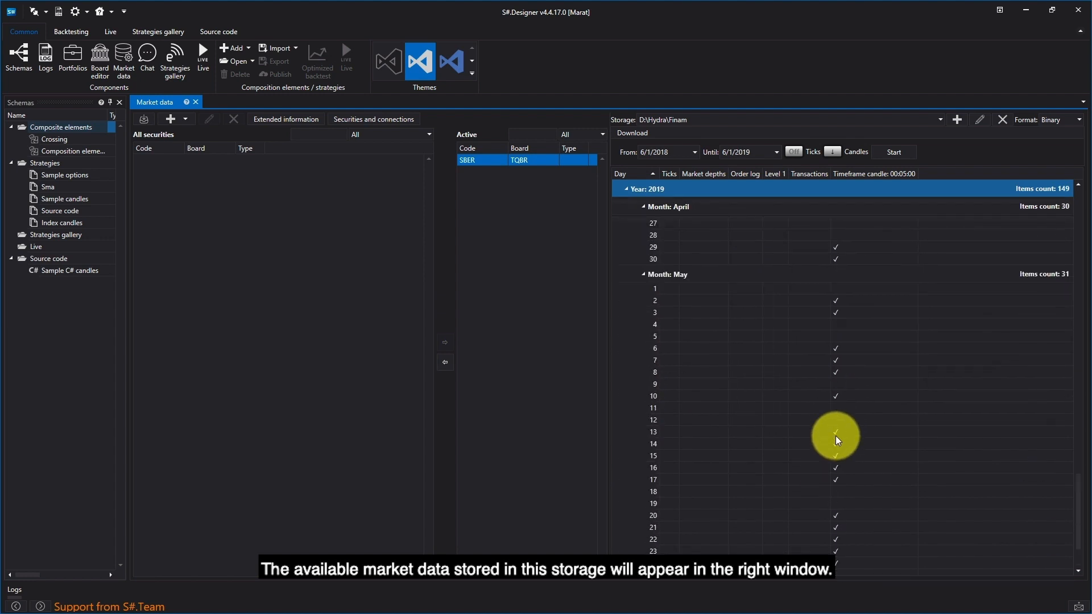
scroll(835, 436, up, 20)
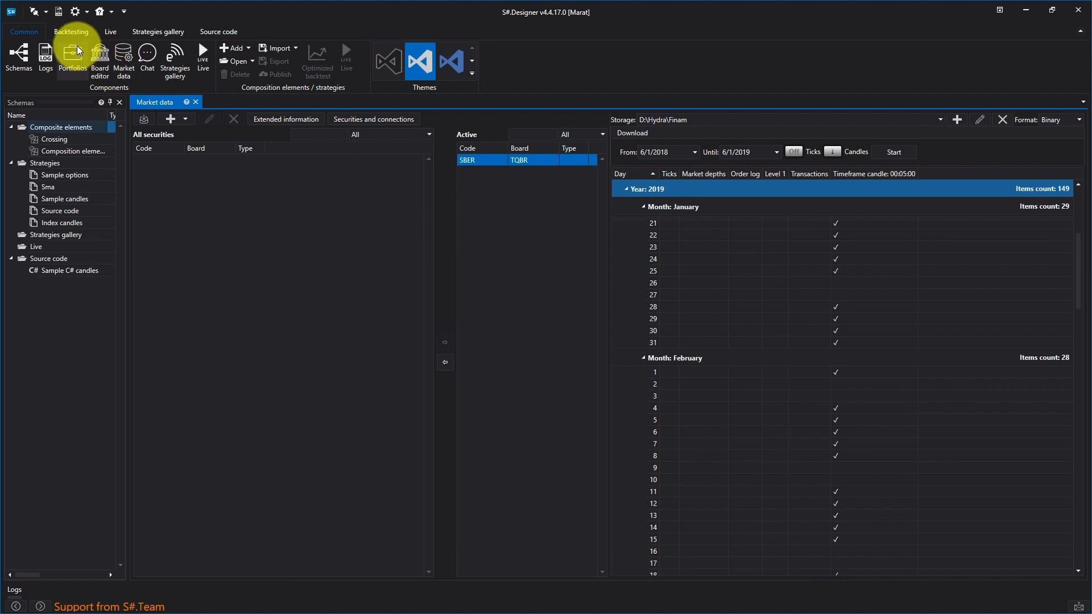
Open the Sma strategy for backtesting.
click(63, 31)
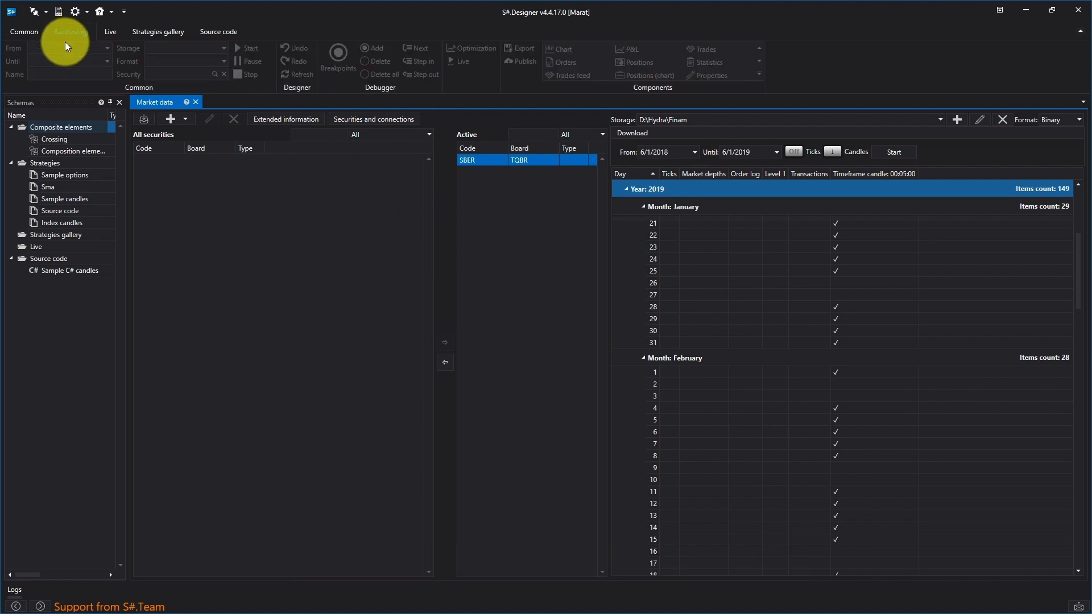
click(52, 187)
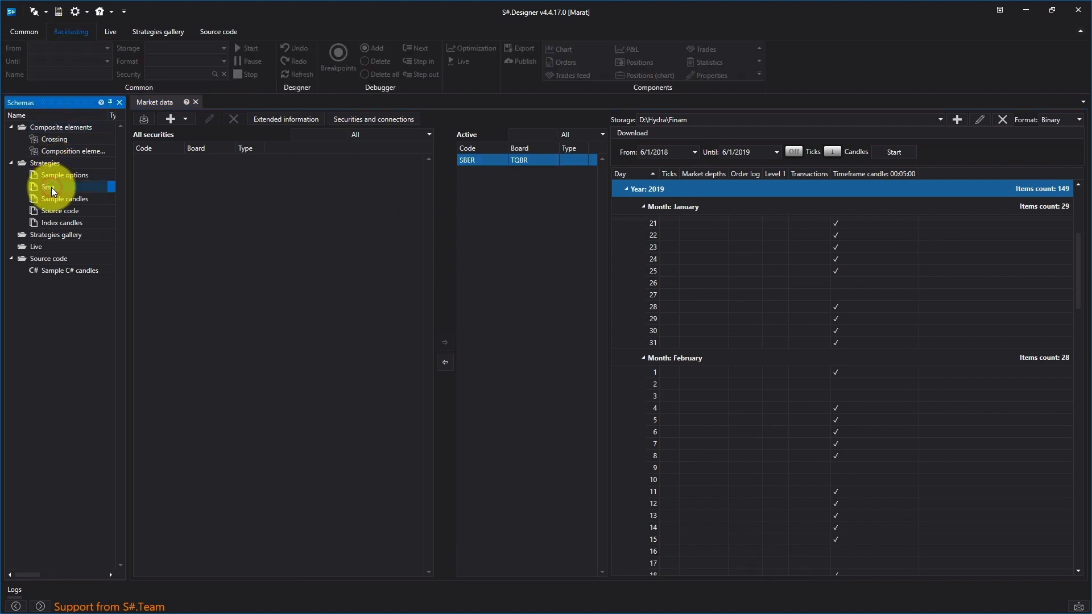
double_click(52, 187)
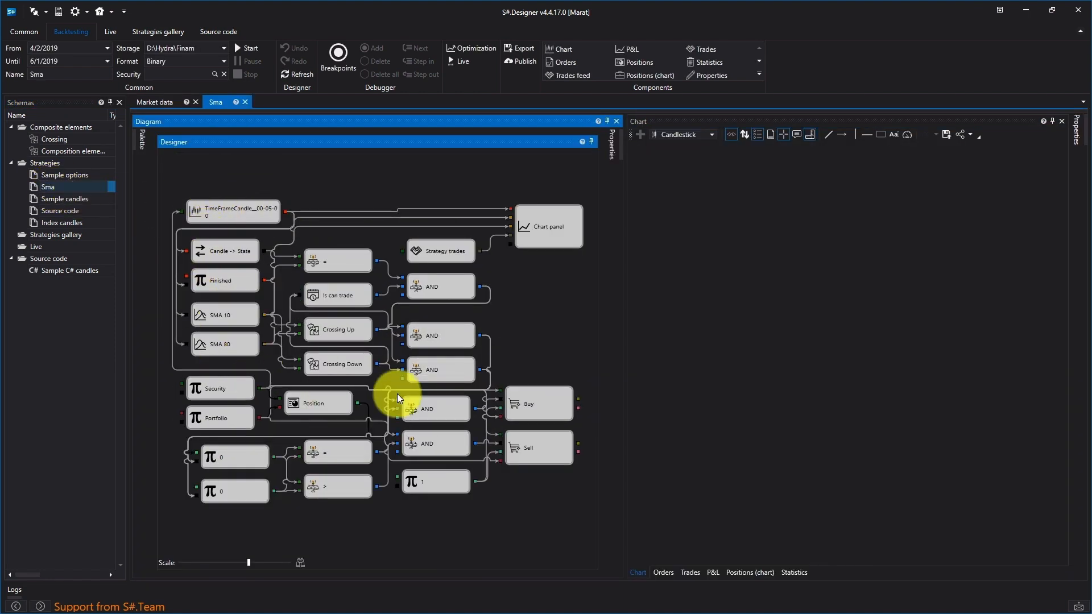
Set the backtest start date to 4/1/2019, with D:\Hydra\Finam as the storage and Binary as the data format.
click(108, 47)
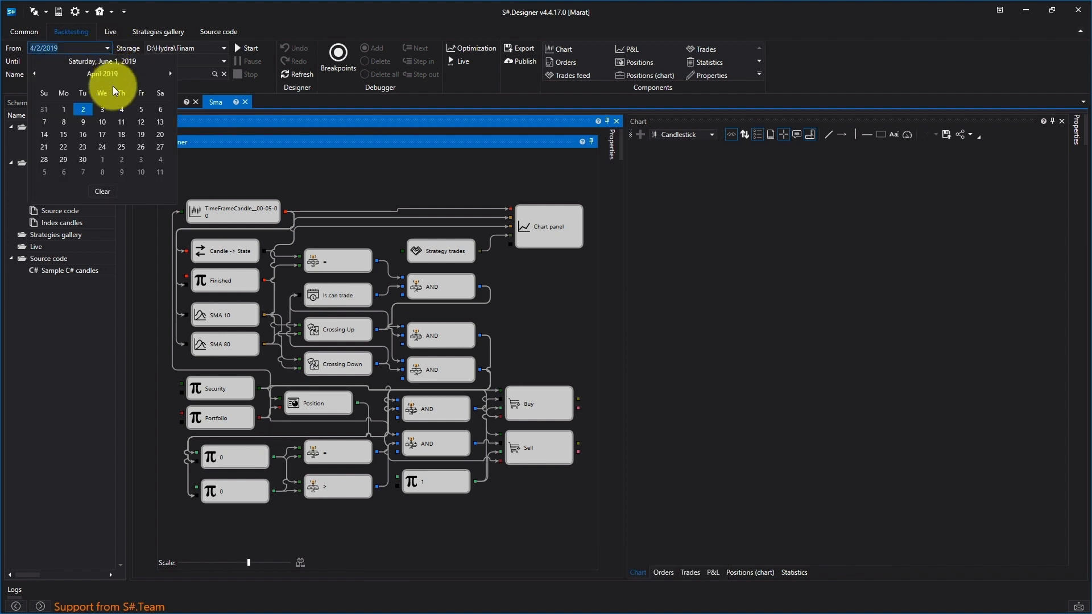
click(61, 109)
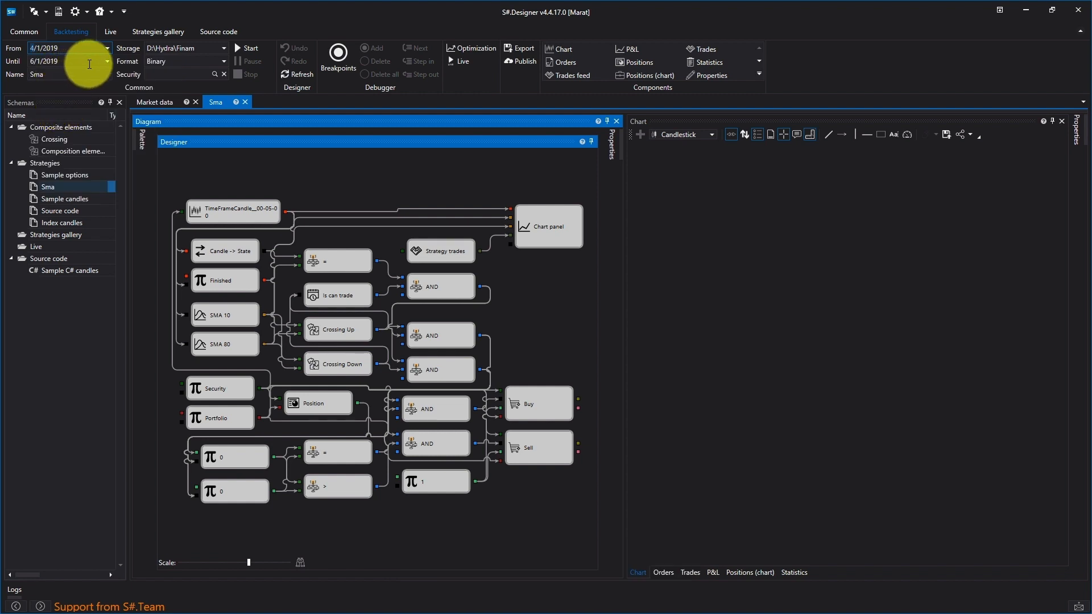
click(225, 48)
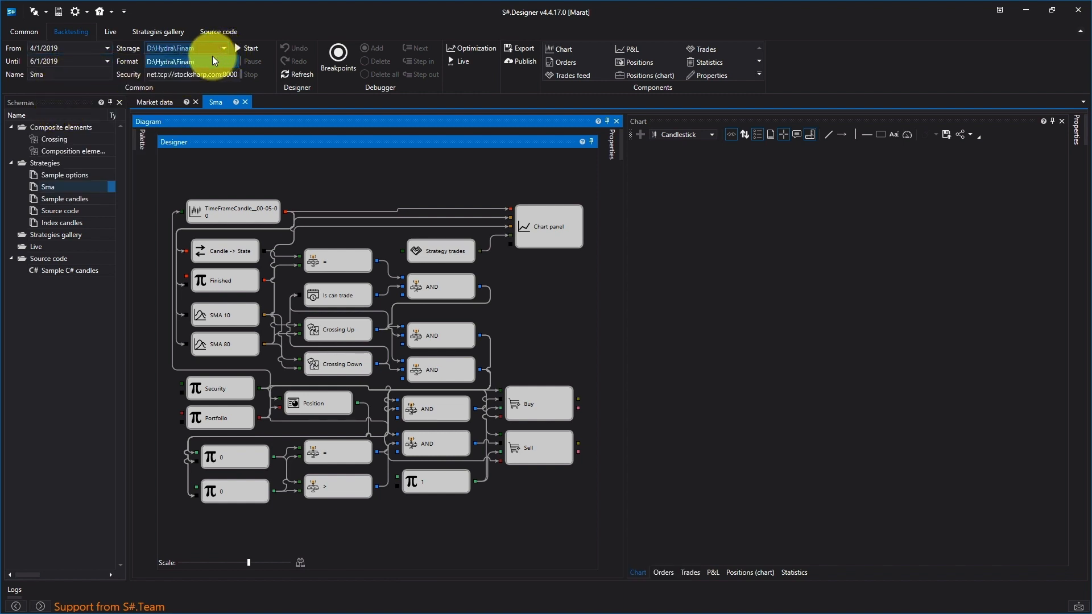
click(178, 62)
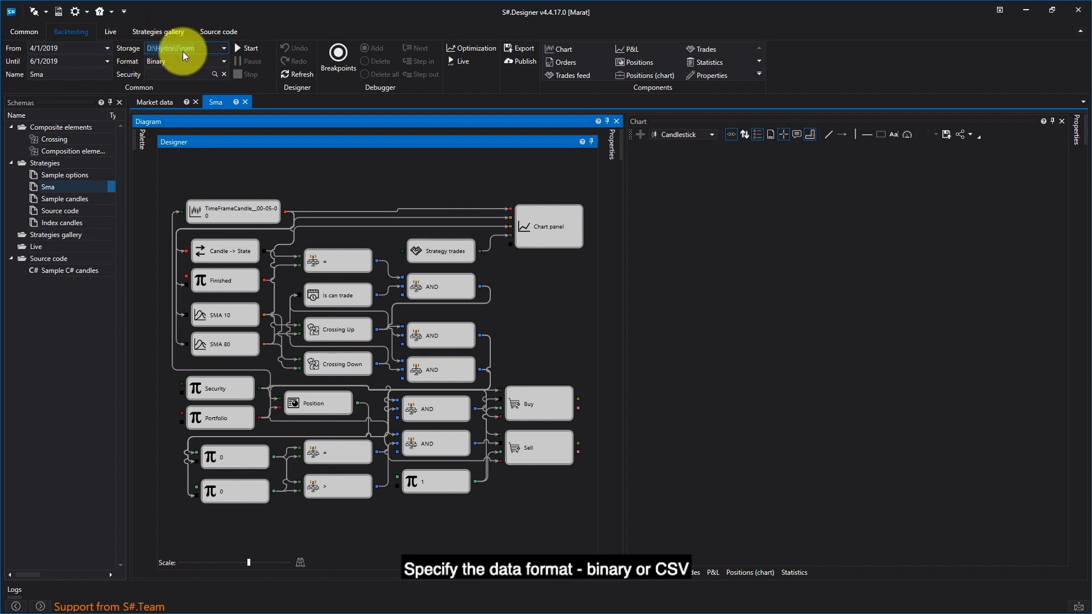
click(224, 61)
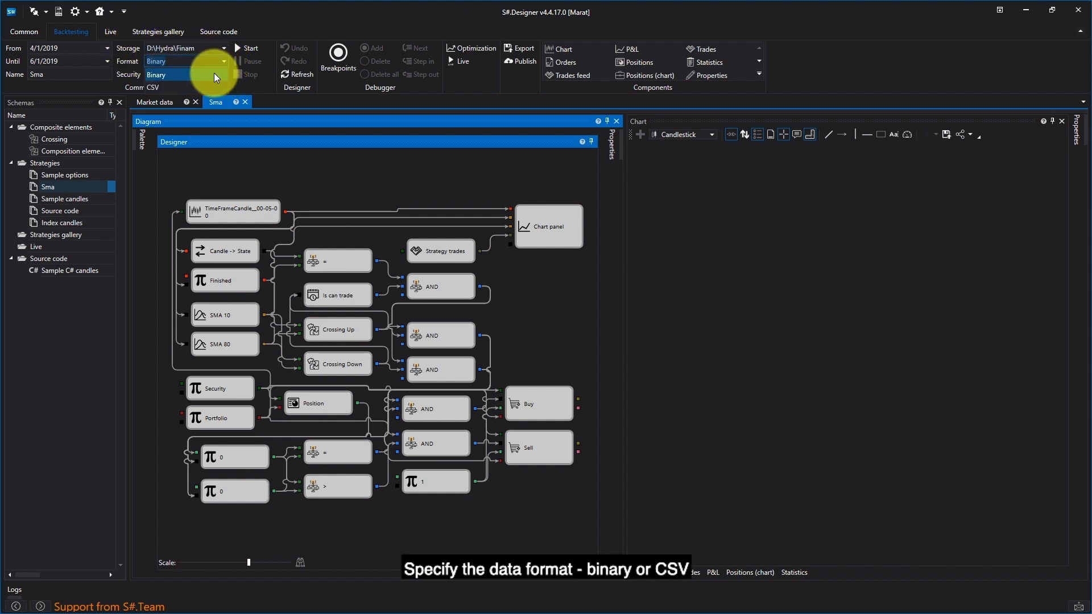
click(209, 59)
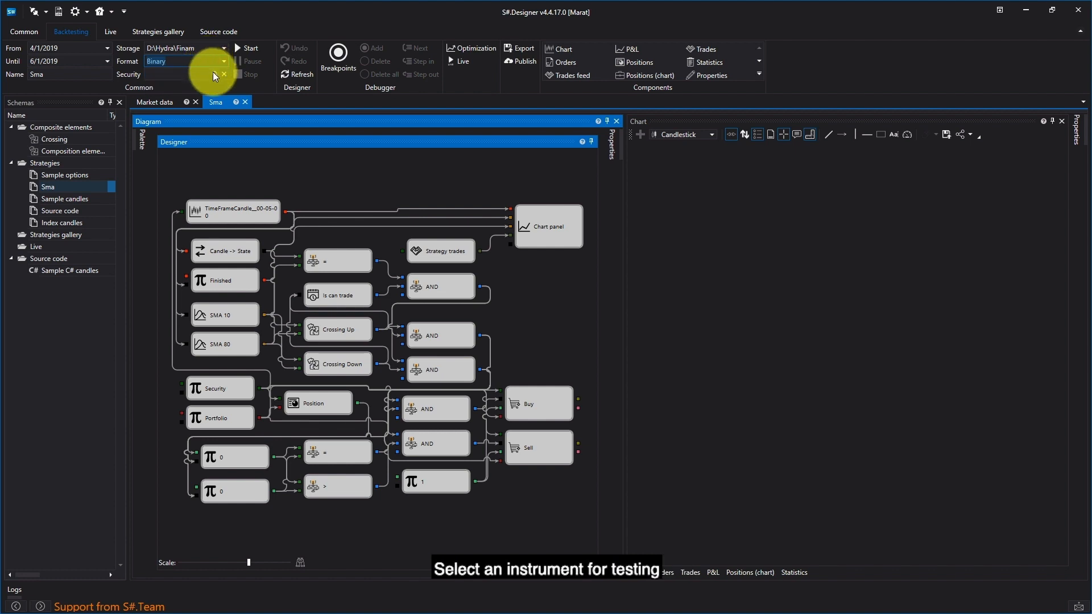
Choose SBER on the TQBR board as the test security and start the Sma backtest.
click(214, 73)
click(453, 255)
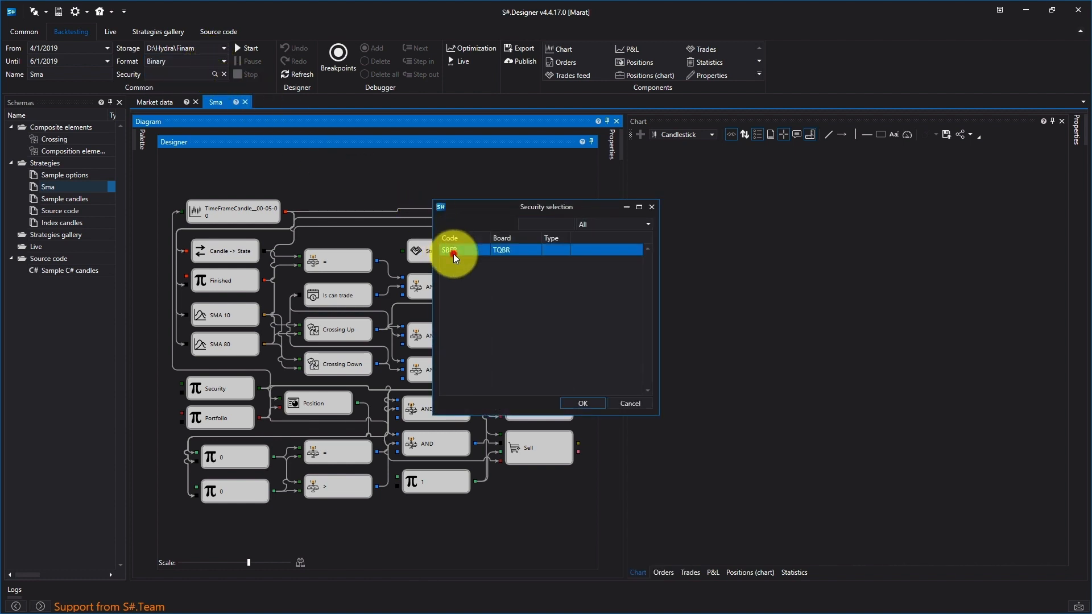
click(584, 404)
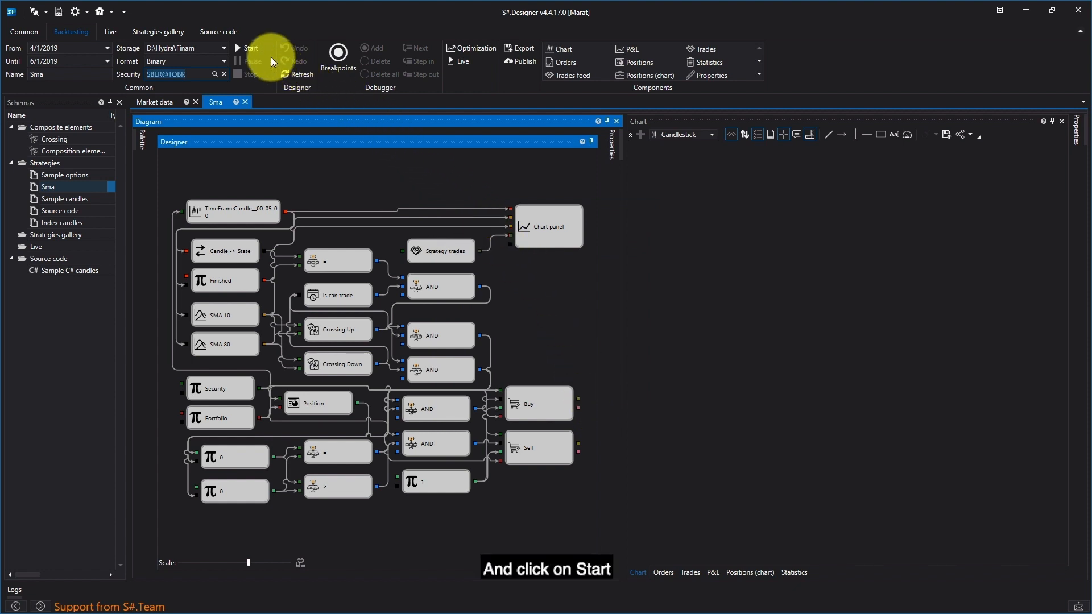
click(251, 50)
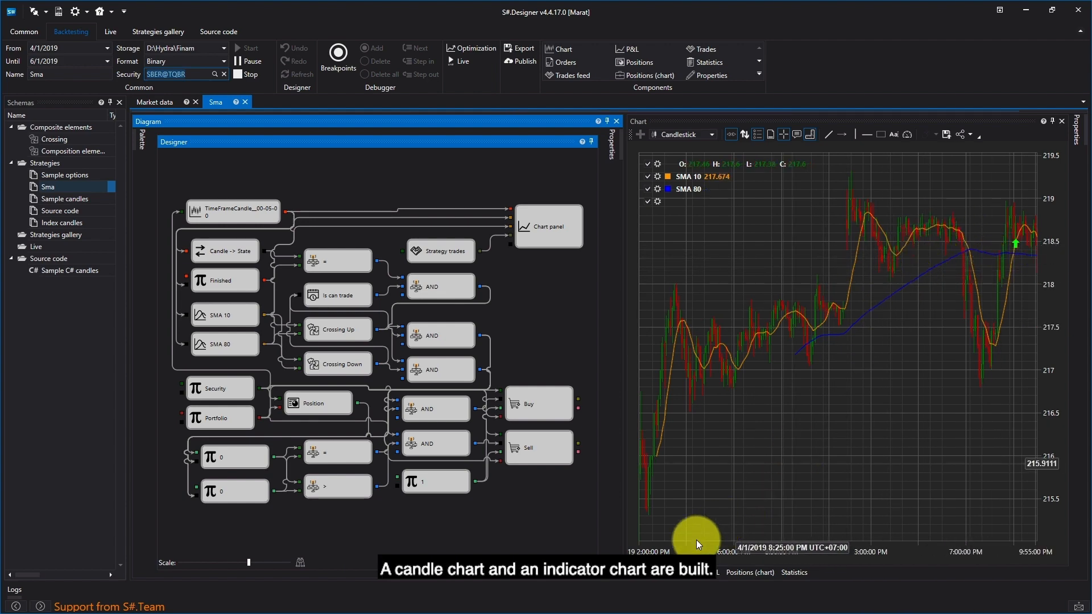
Review the backtest's orders, trades and P&L chart, and close the Sma strategy.
click(657, 574)
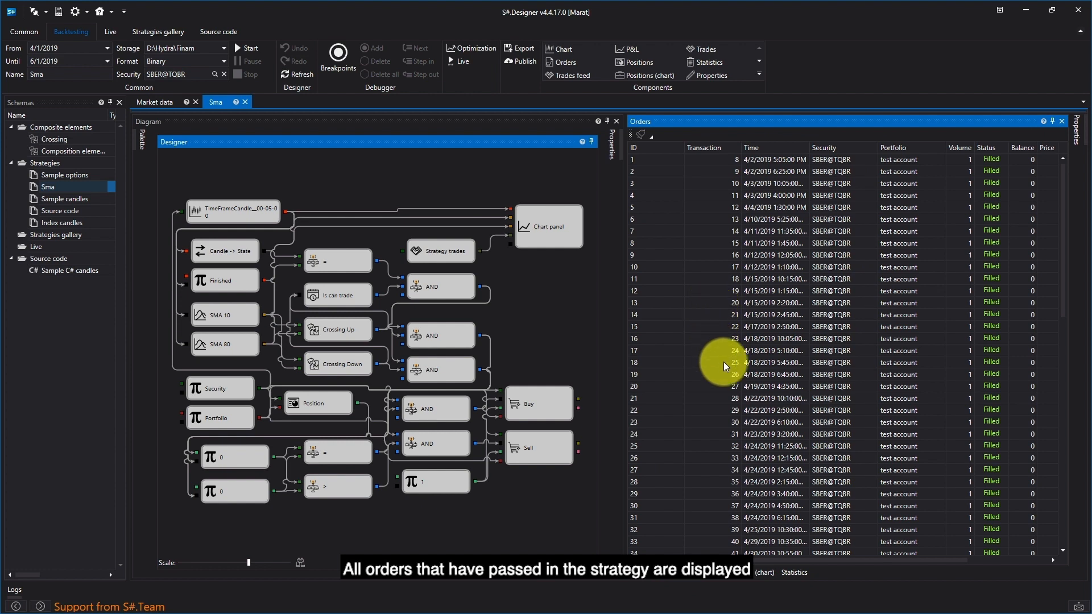
click(695, 575)
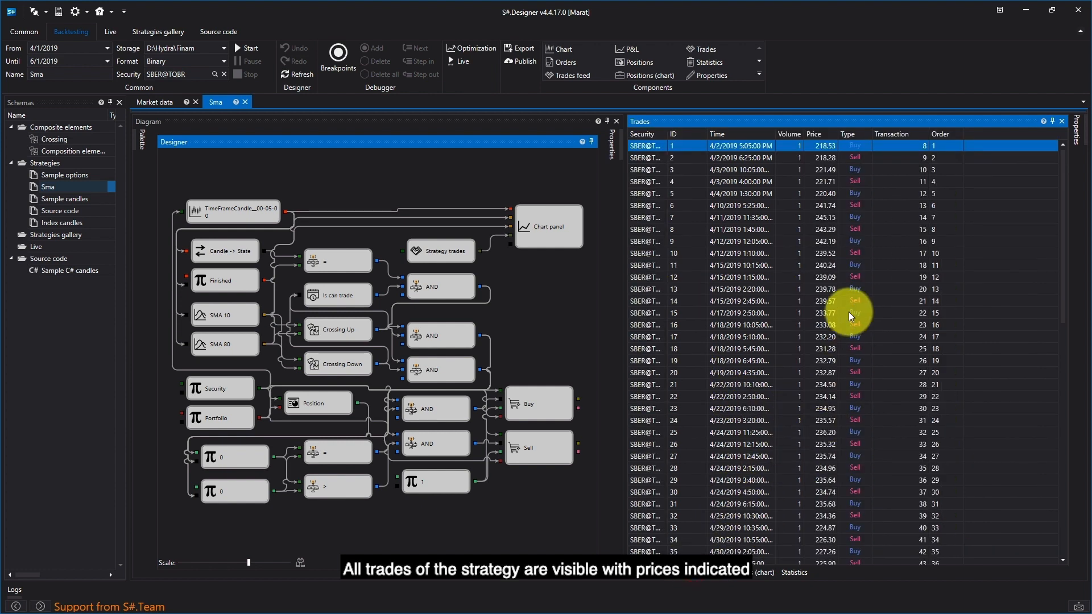
click(710, 573)
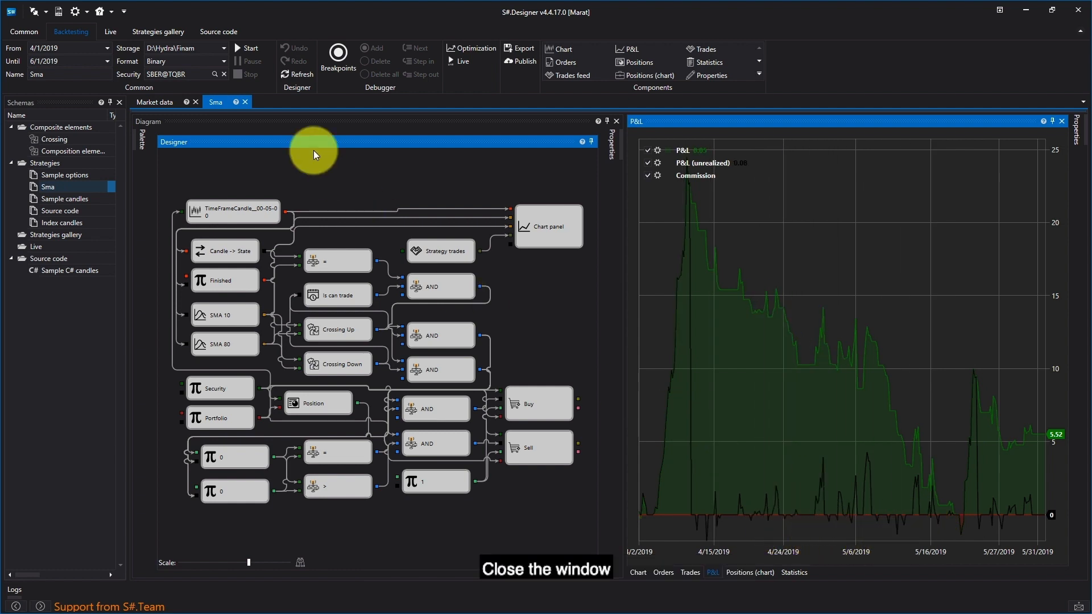
click(245, 103)
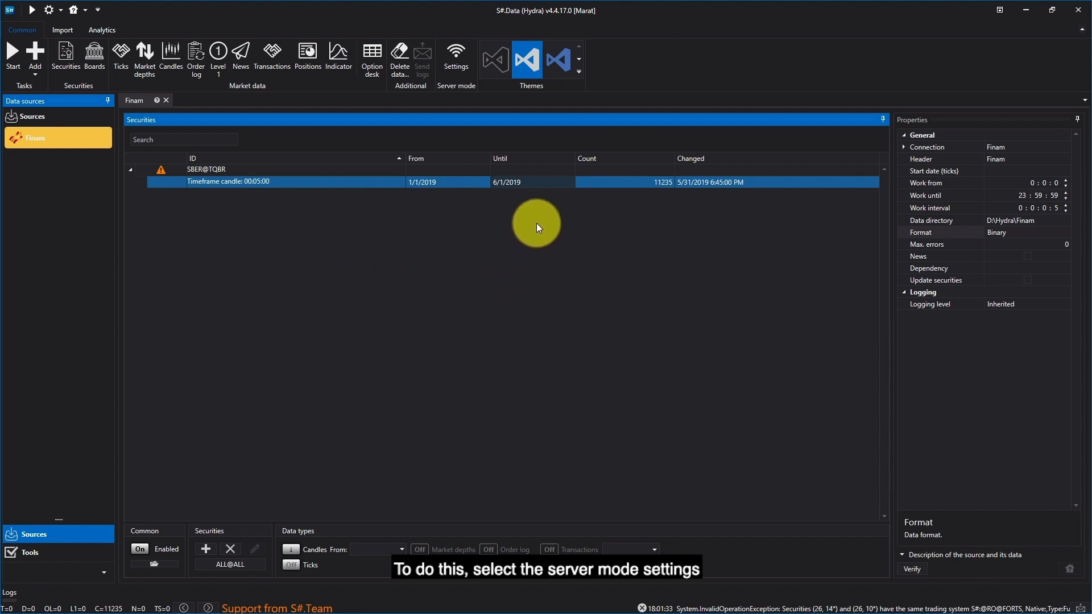
In Hydra, enable the WCF server in the server mode settings and allow its private network access through the Windows firewall.
click(457, 67)
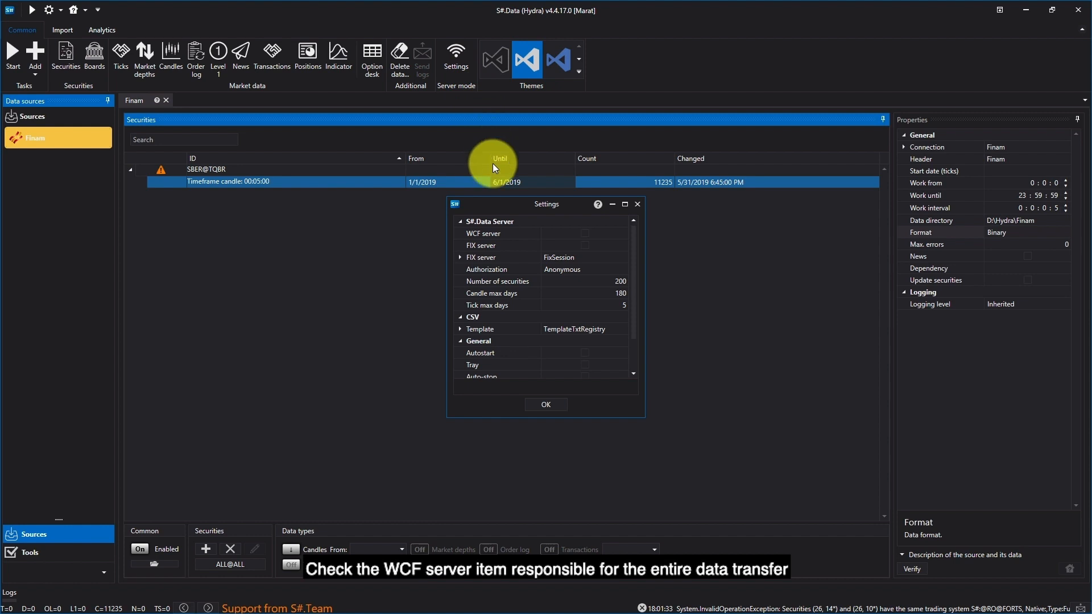
click(585, 236)
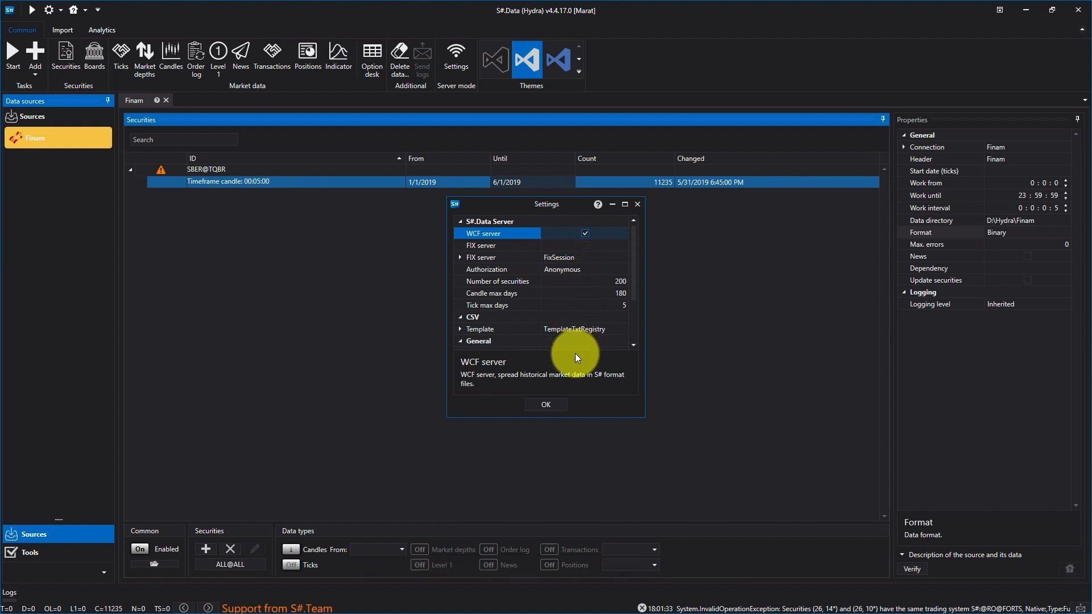
click(557, 402)
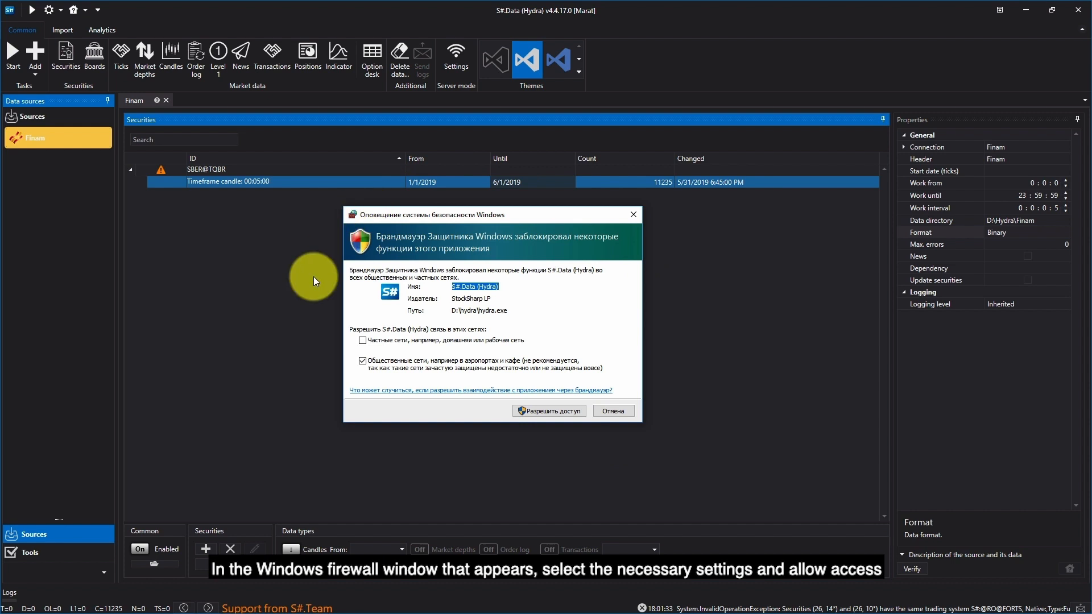
click(437, 339)
click(569, 410)
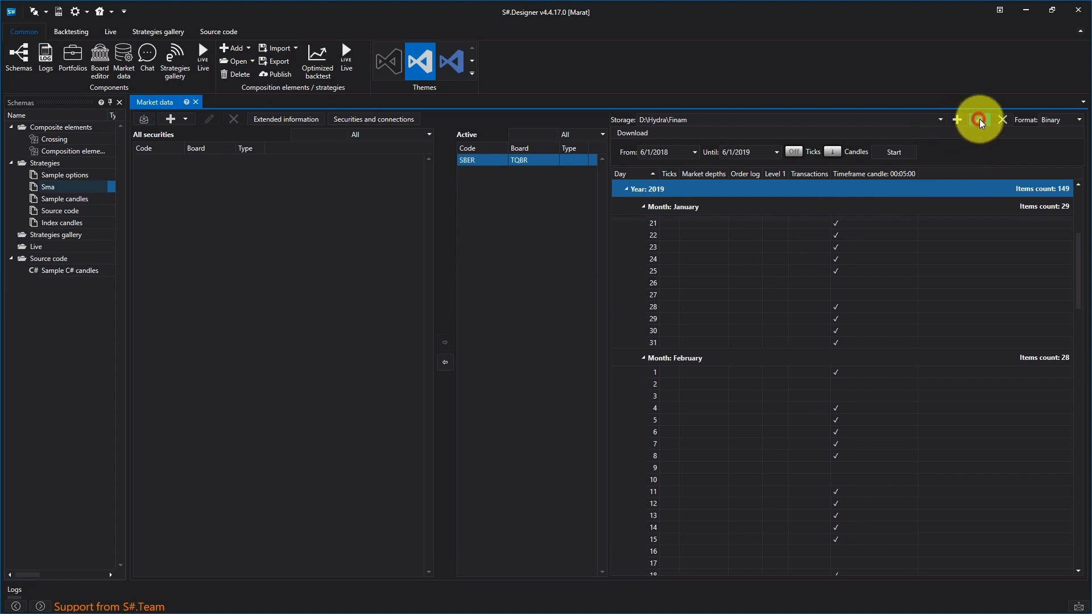
In S#.Designer, change the market data storage to the remote address net.tcp://localhost:8000, verifying the connection before accepting it.
click(979, 120)
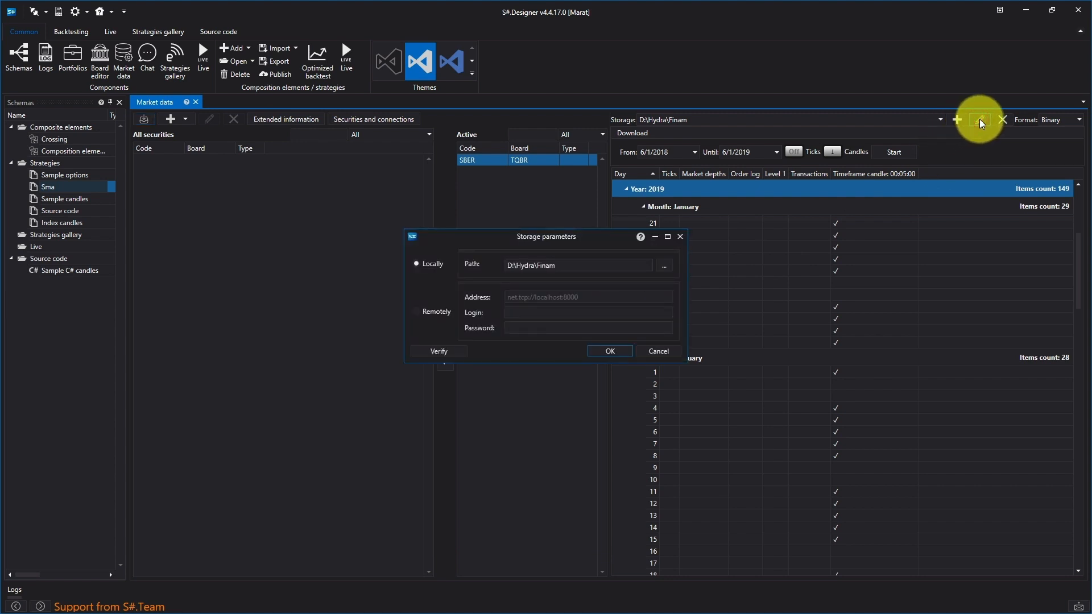
click(435, 312)
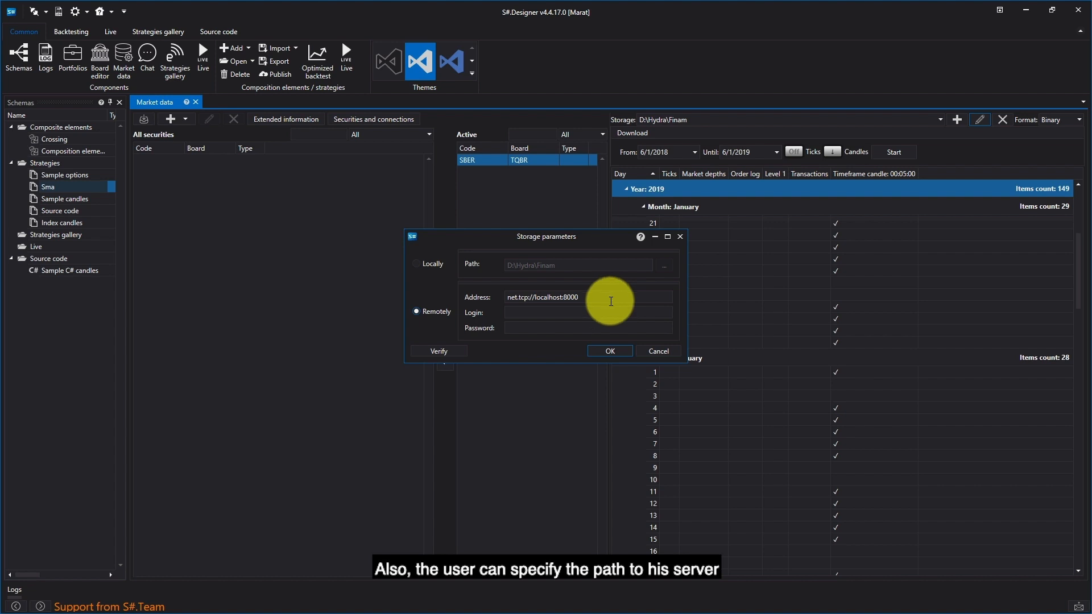
click(449, 351)
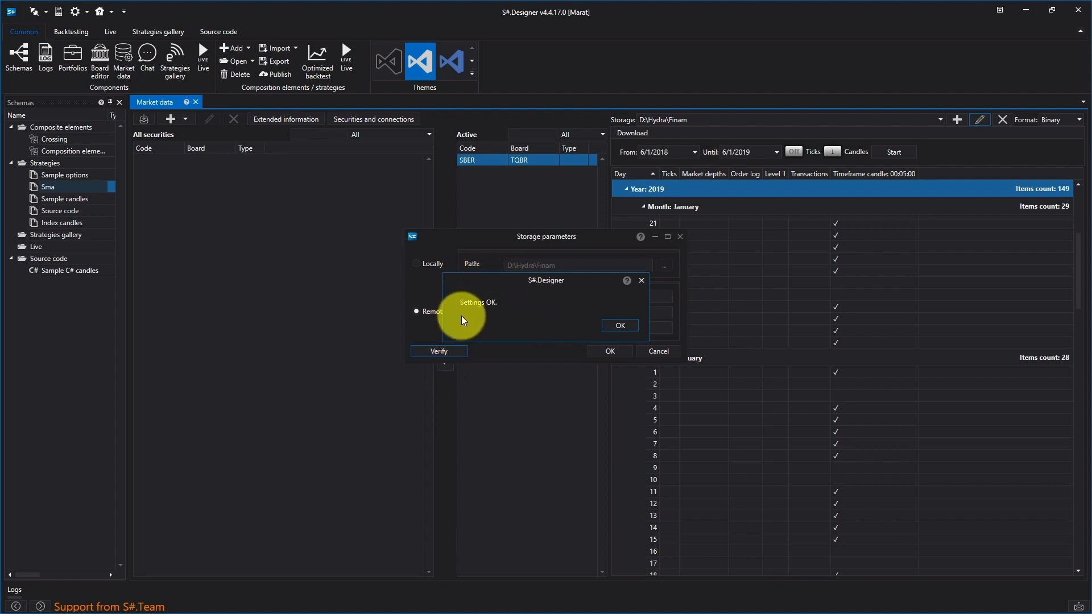
click(617, 327)
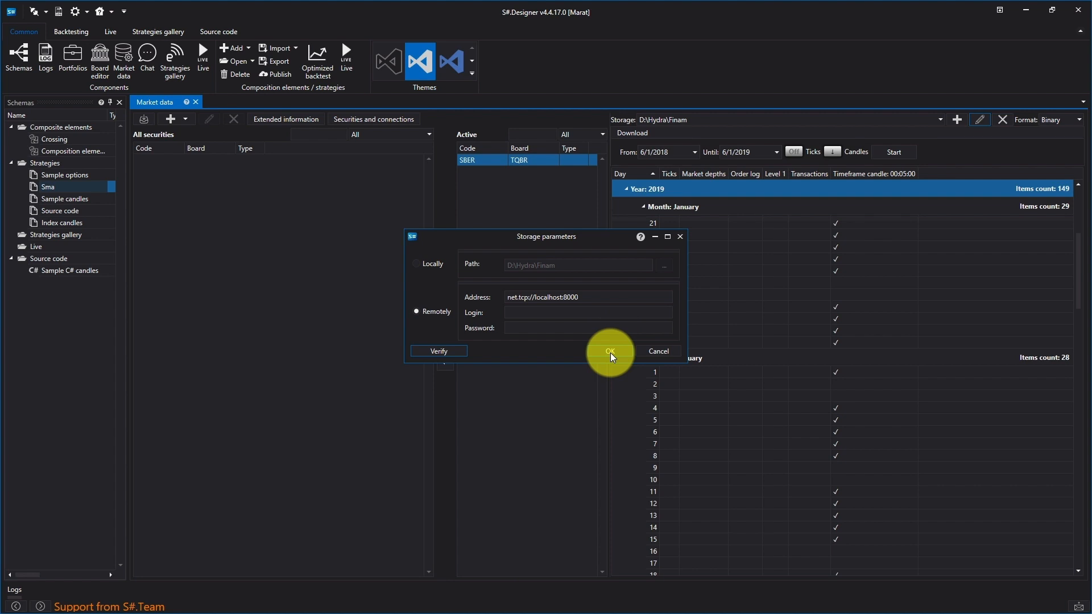
click(609, 352)
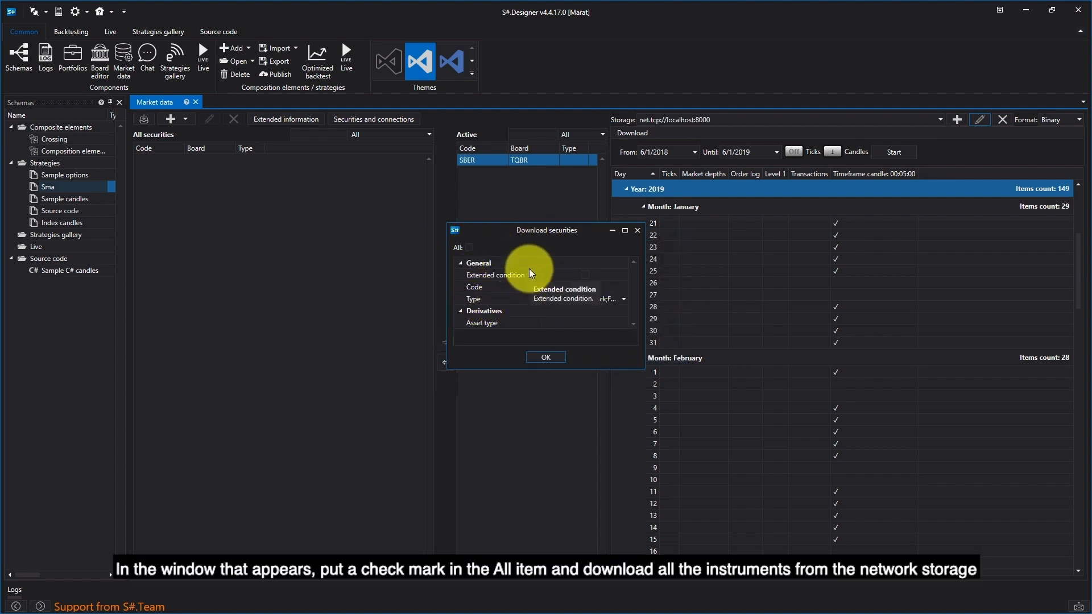
Download all securities from the network storage.
click(469, 247)
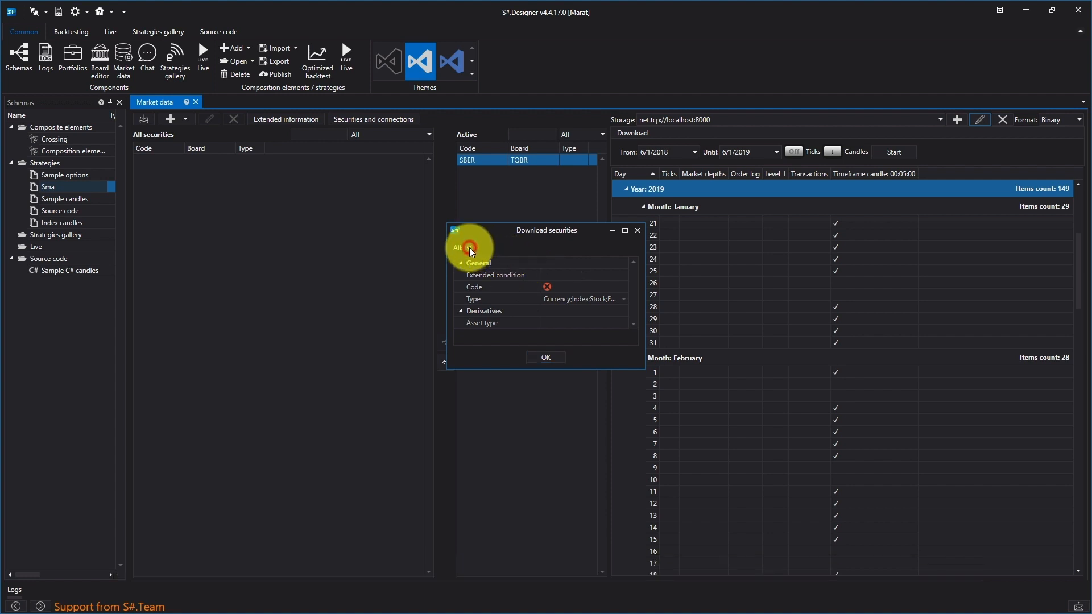
click(545, 357)
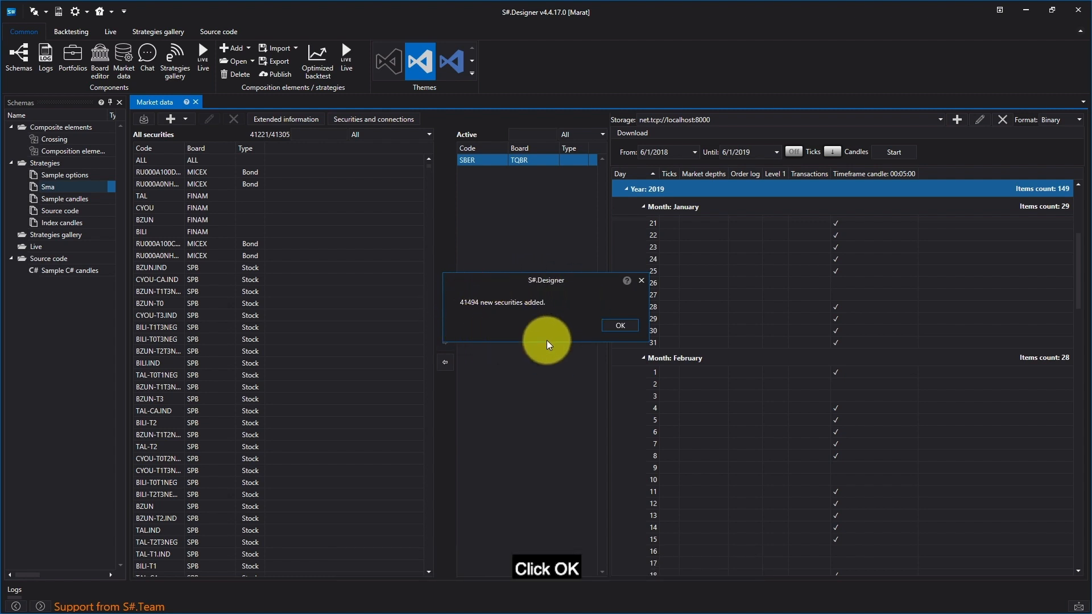
click(625, 328)
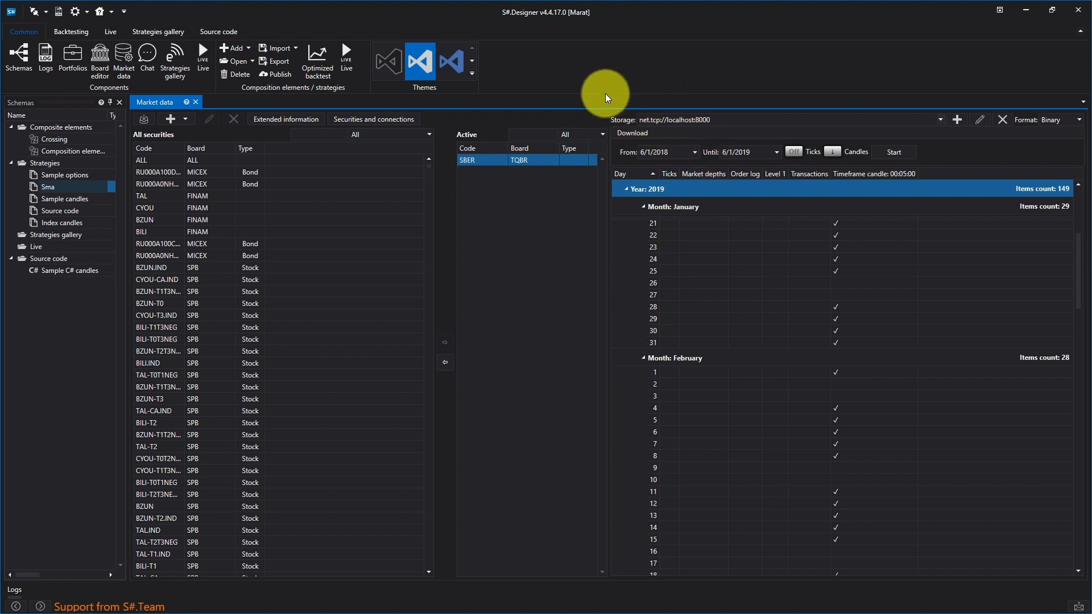
Open the Sma strategy for backtesting and check its start date, storage and data format options.
click(79, 32)
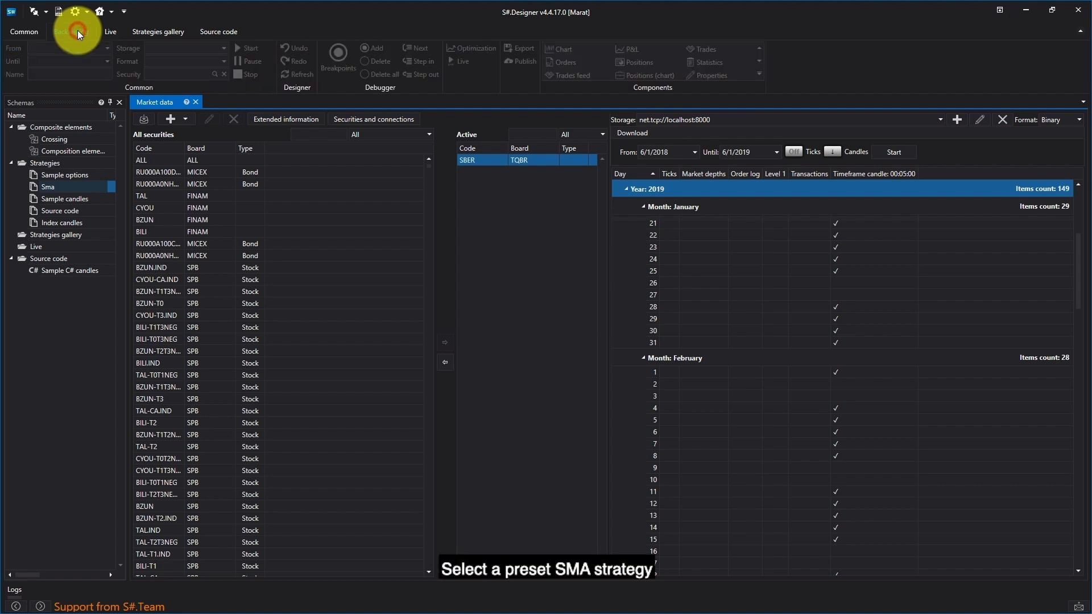
click(46, 187)
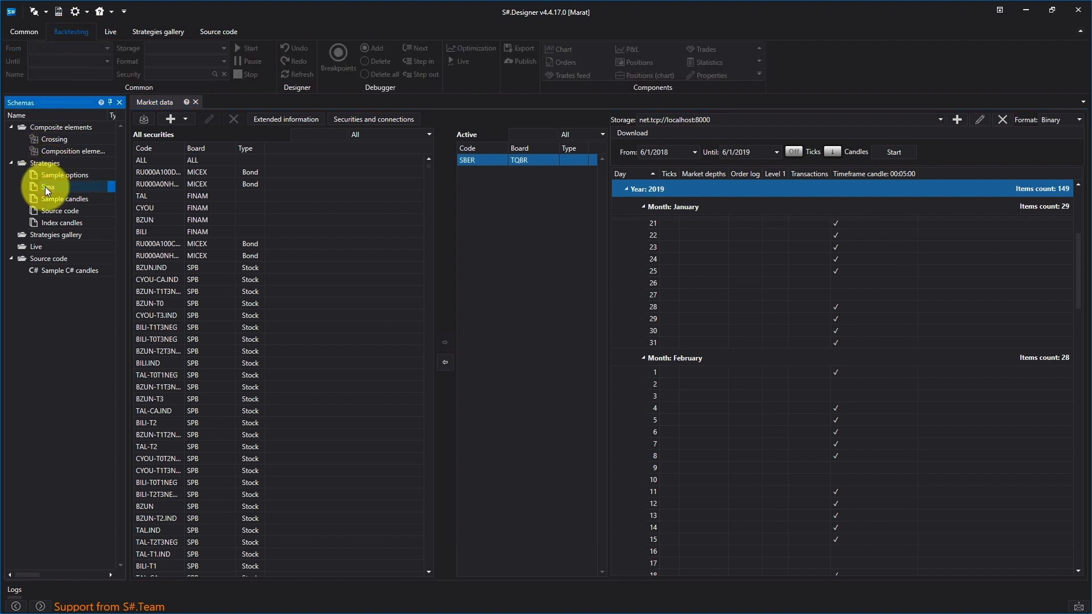
double_click(46, 187)
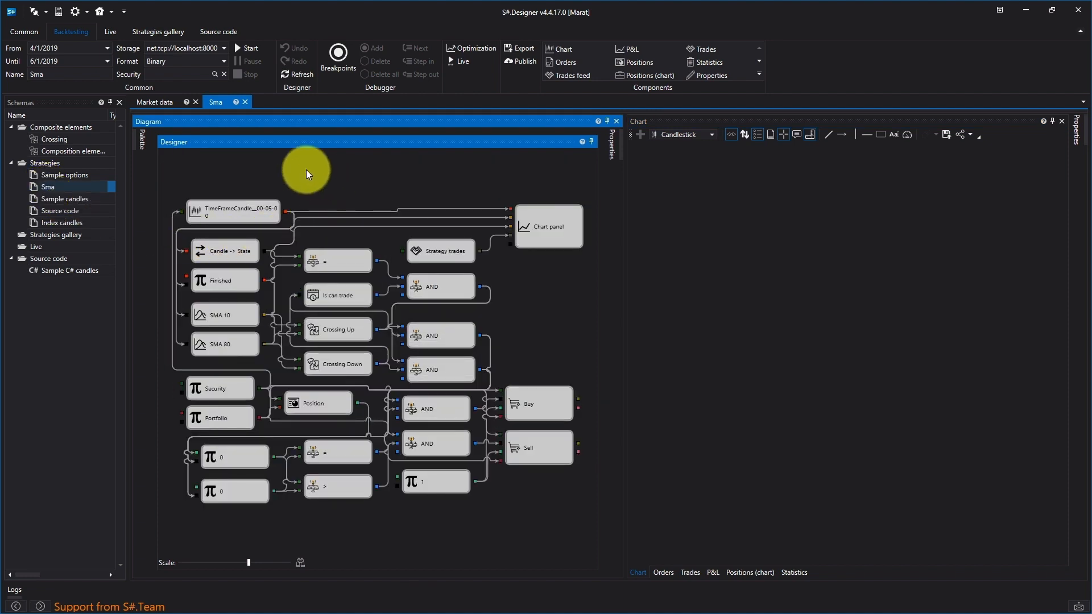
click(107, 48)
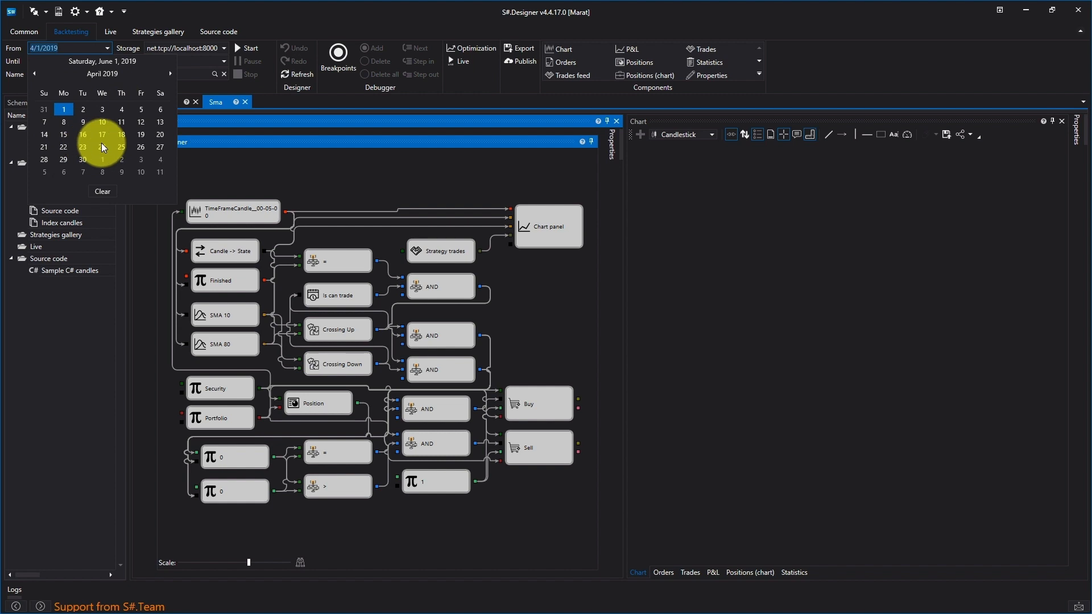
click(226, 165)
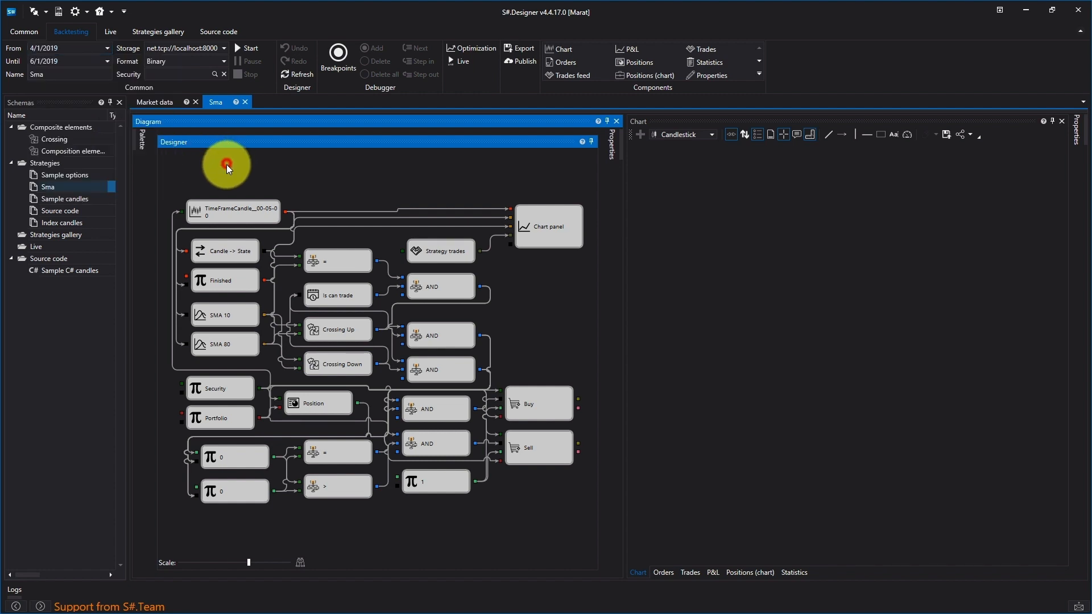
click(224, 47)
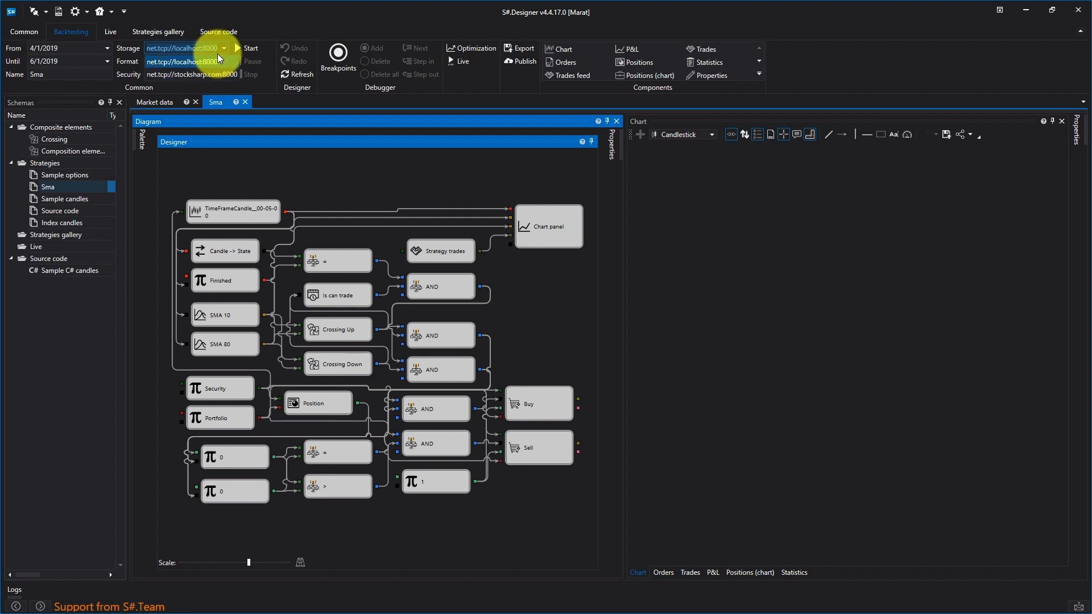
click(263, 82)
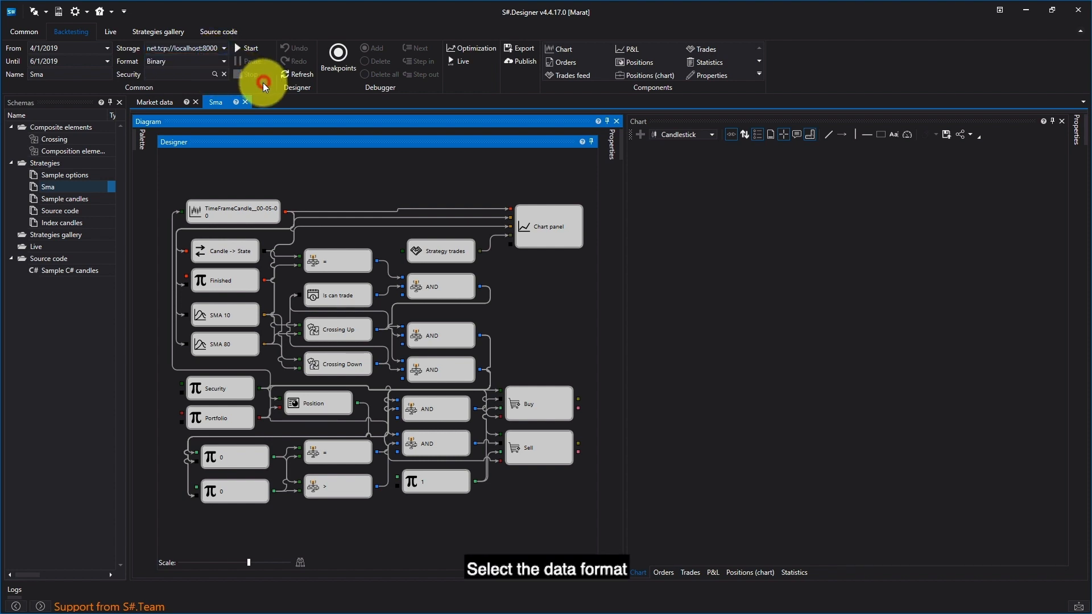
click(224, 62)
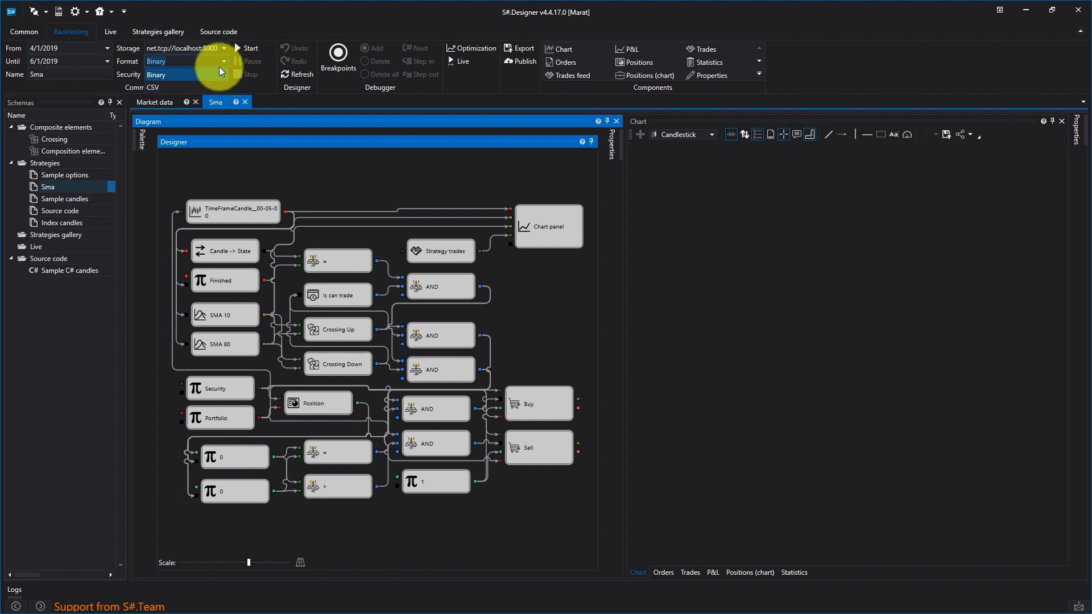
click(265, 87)
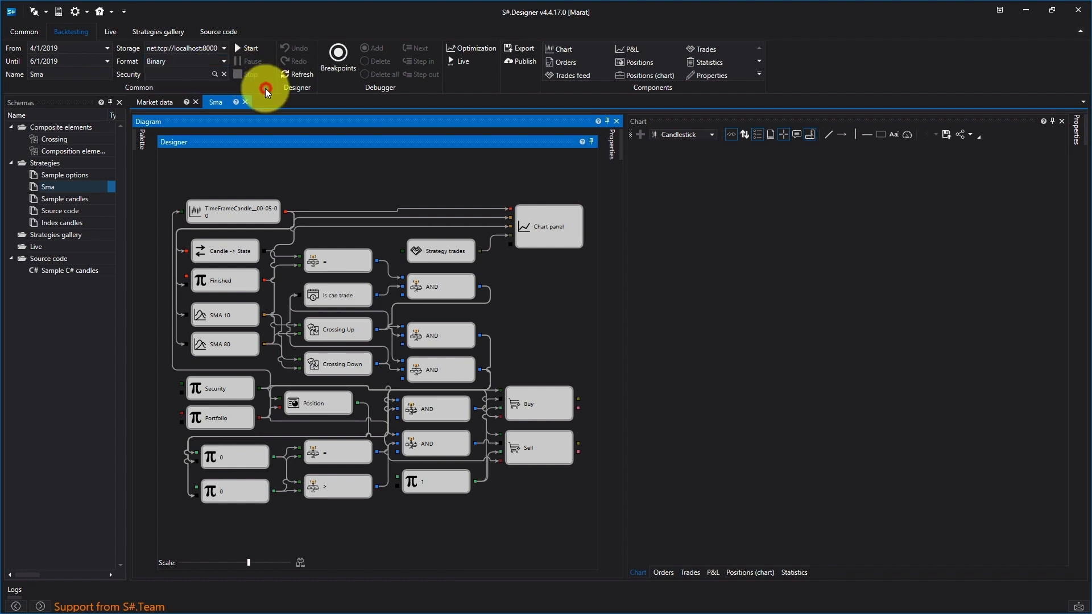
Search the securities for "sber@" and choose SBER on the TQBR board as the test security.
click(214, 74)
click(536, 223)
text(sber@)
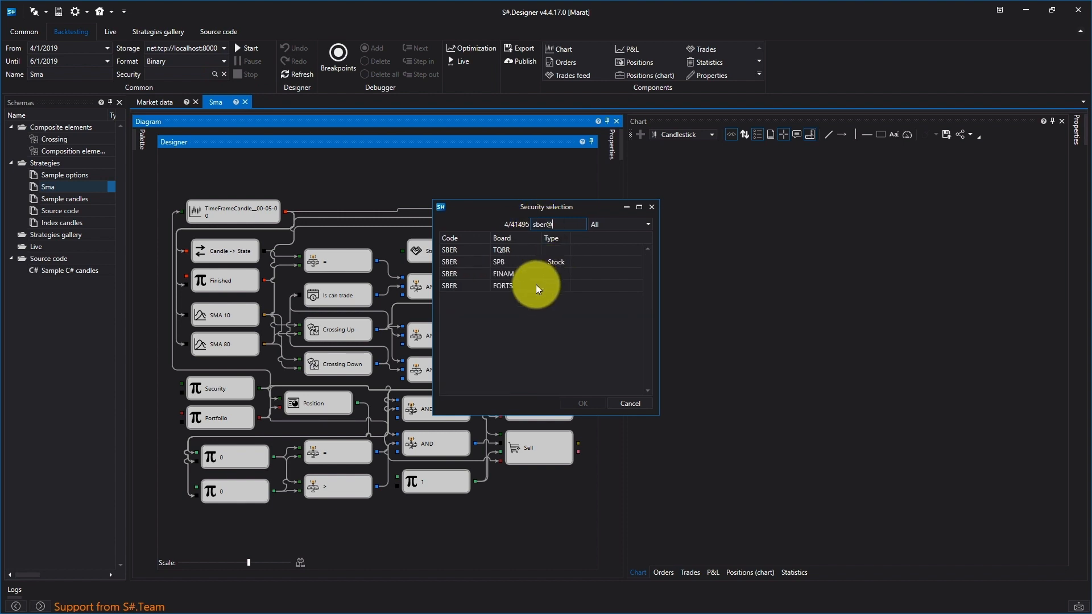
click(534, 249)
double_click(534, 248)
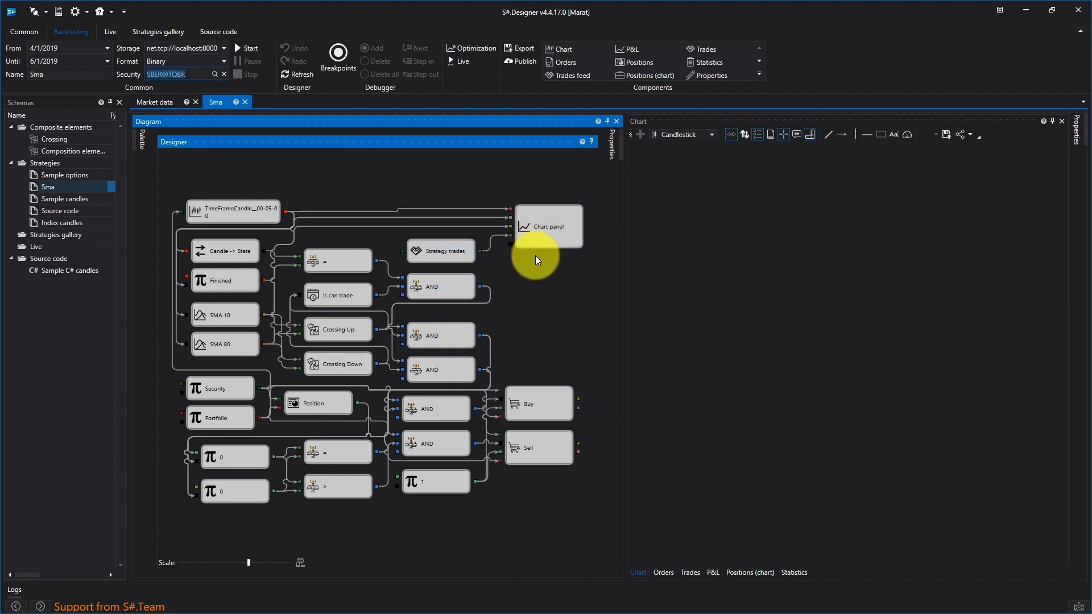
Run the Sma backtest on the network storage data and review its orders and trades.
click(248, 48)
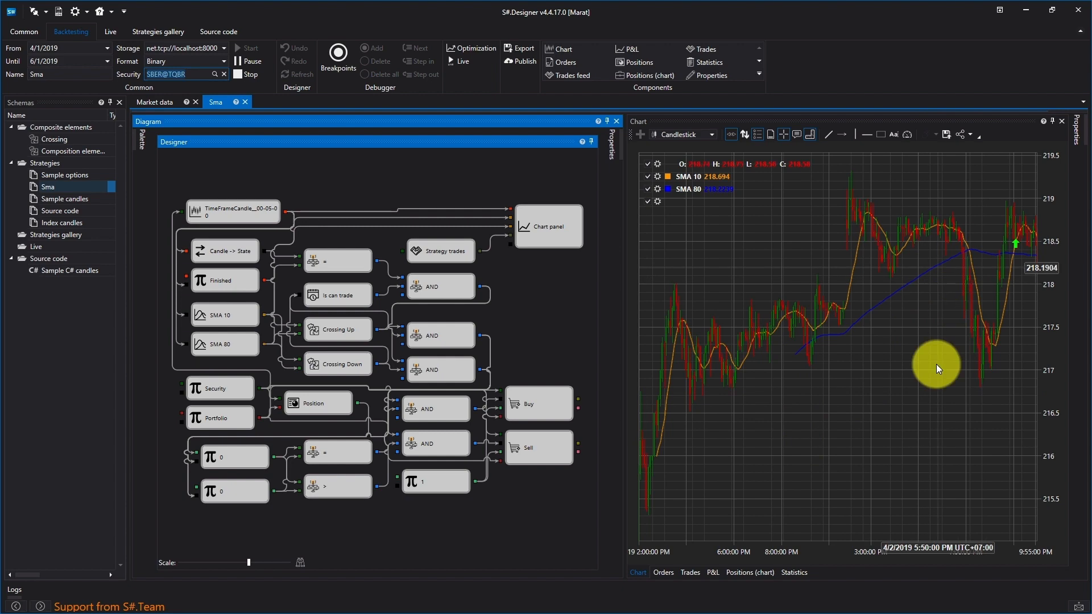
click(666, 572)
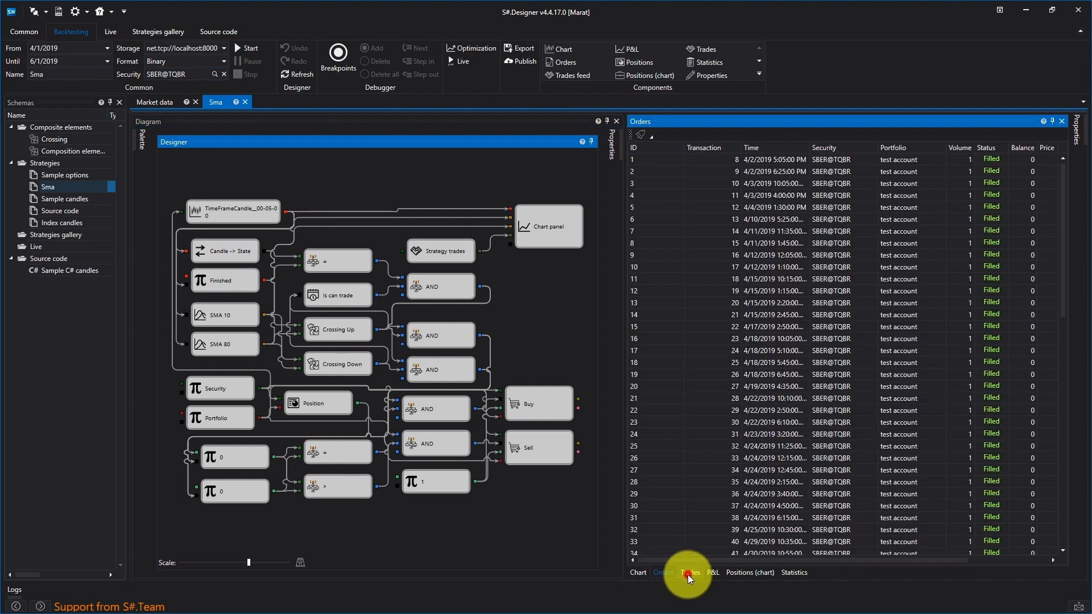
click(688, 573)
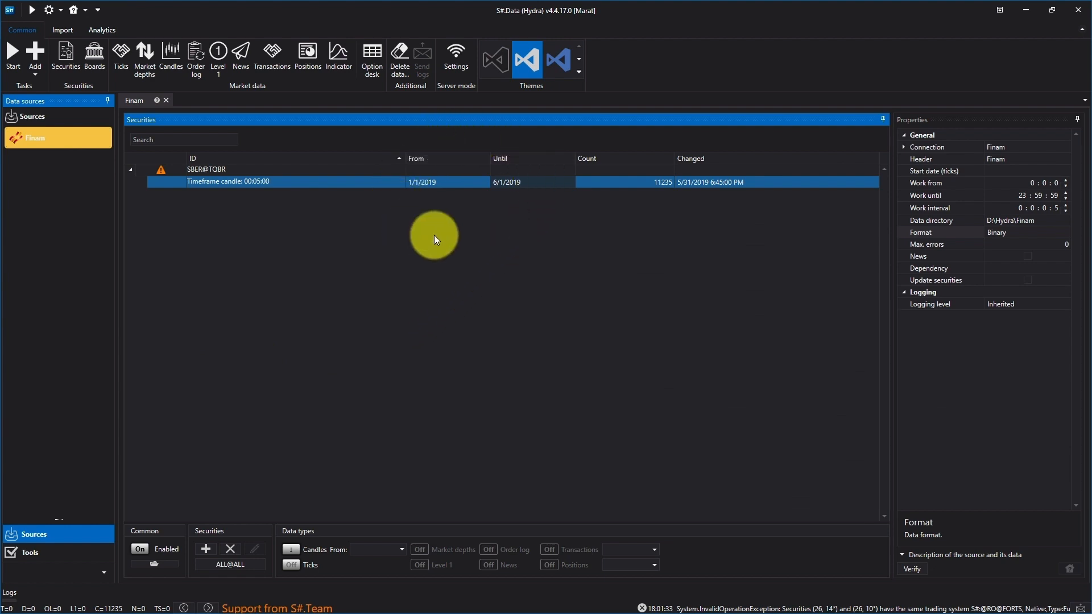
click(456, 64)
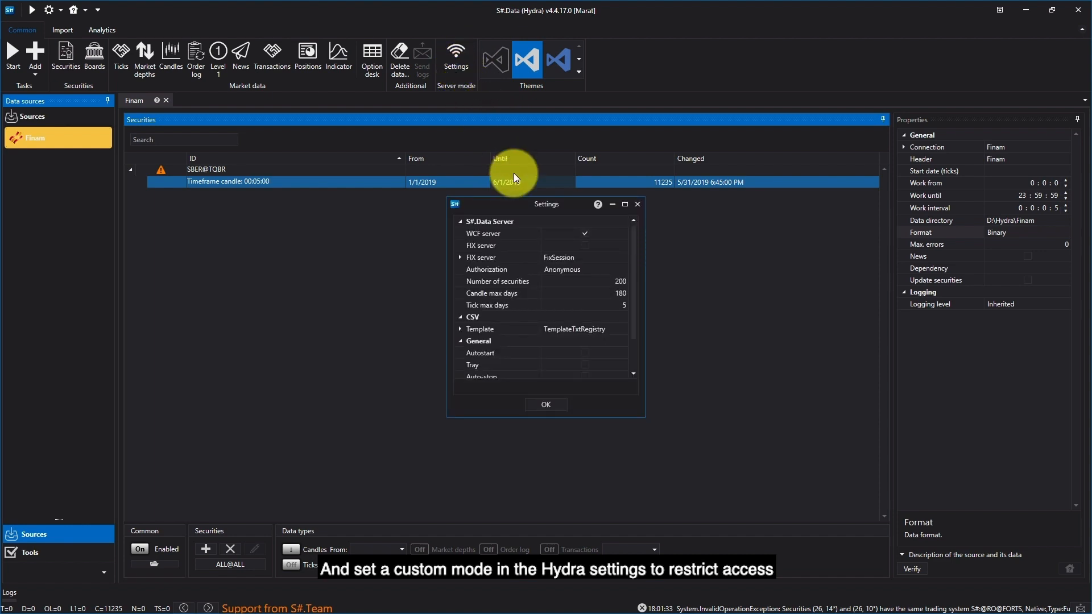
click(560, 270)
click(560, 268)
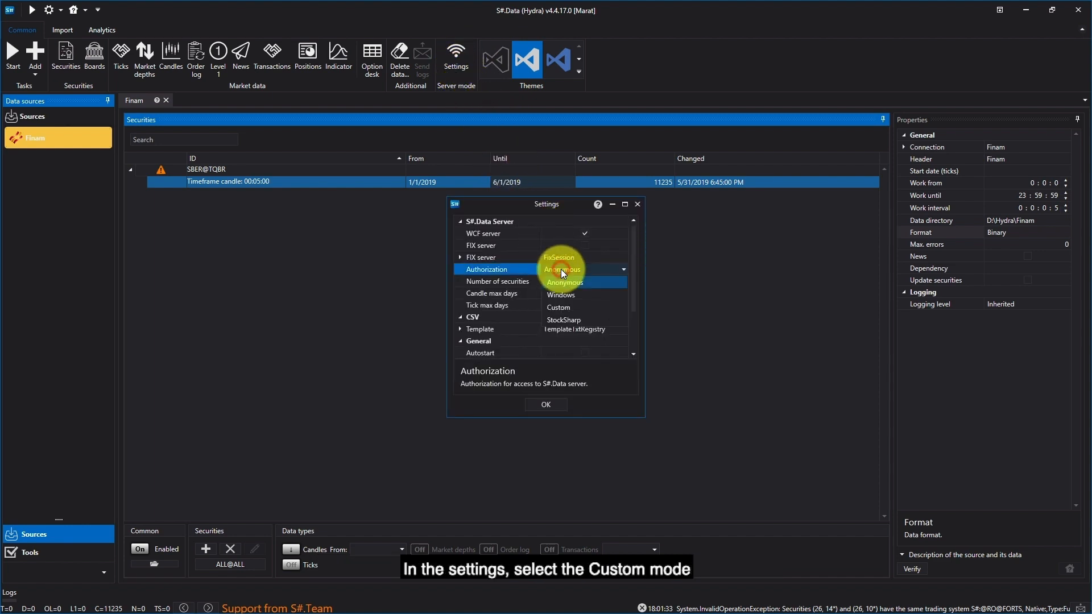
click(564, 310)
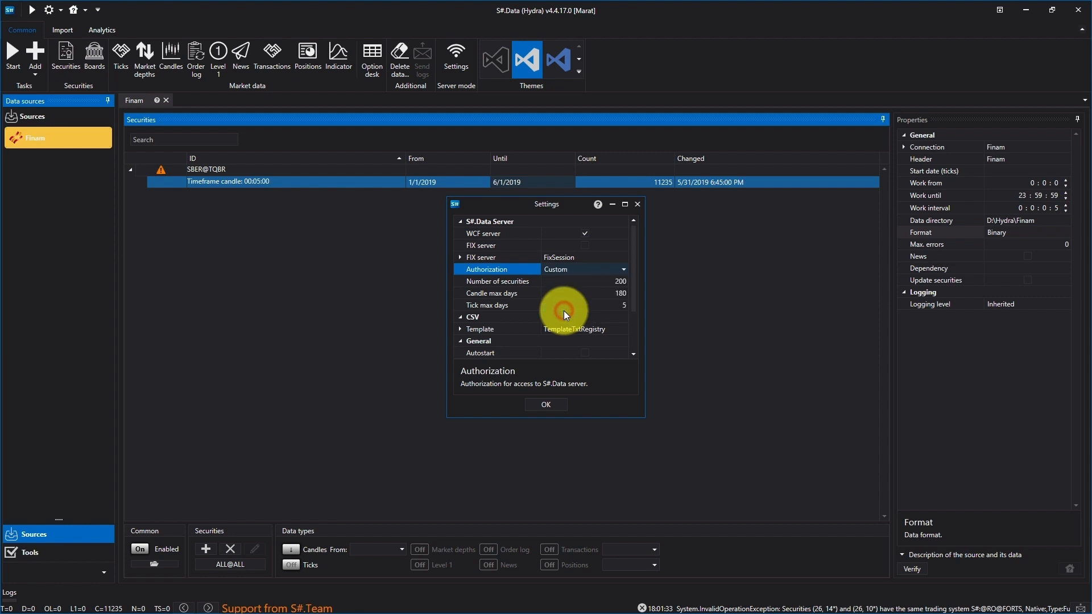
click(551, 403)
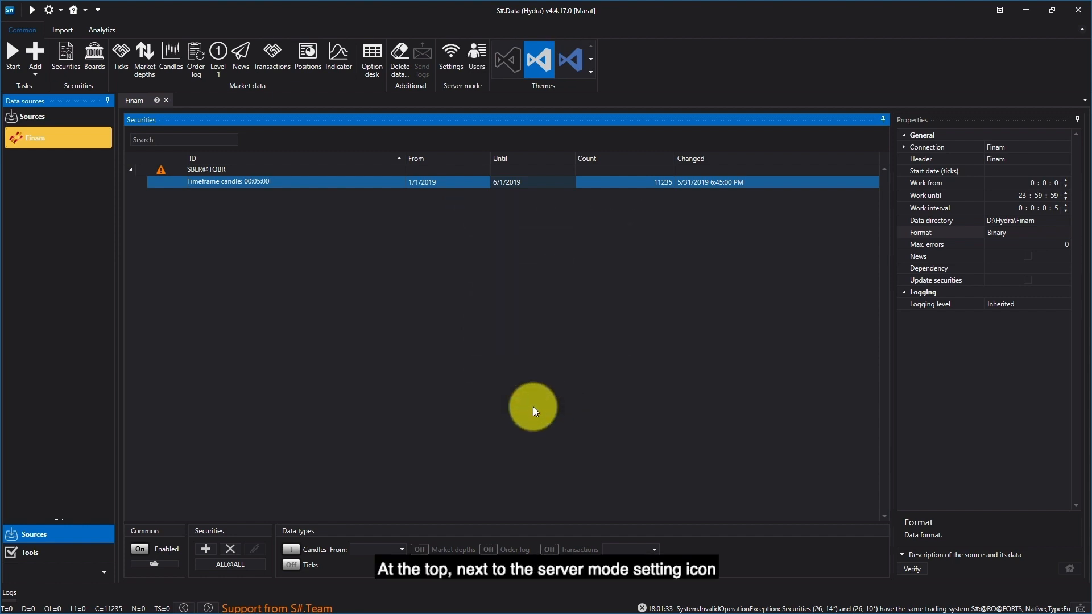
Add a server user with the login "first" and an account password, keeping the default access rights, and save the user list.
click(479, 59)
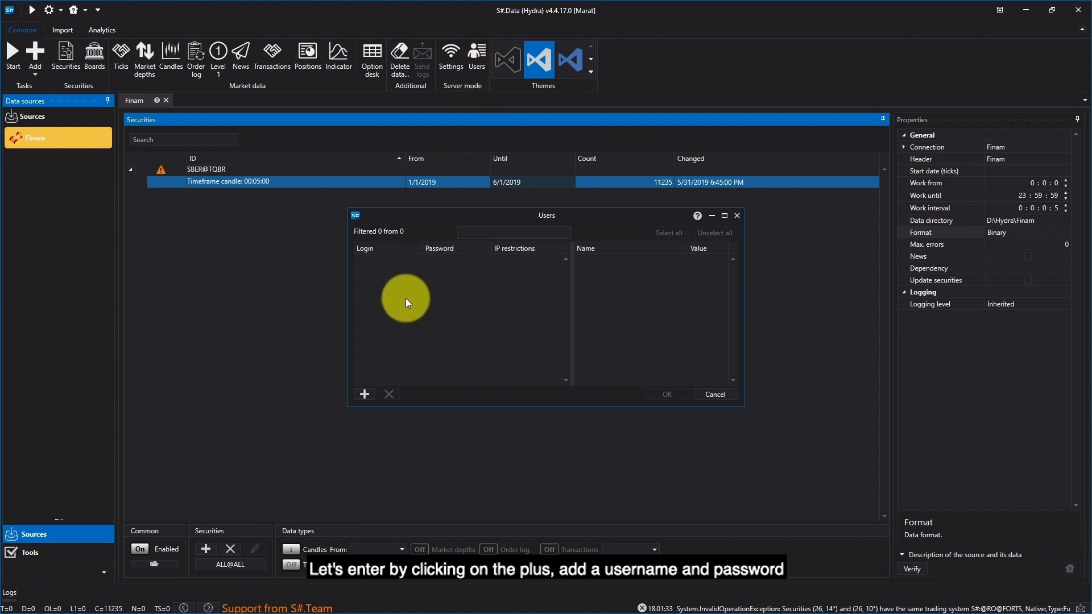
click(364, 394)
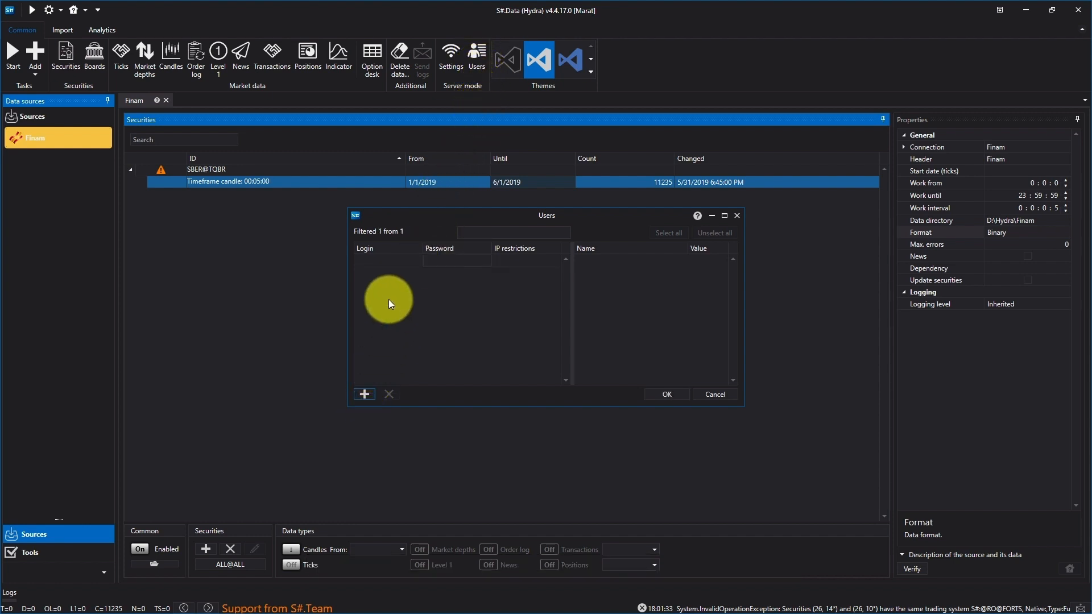
click(392, 260)
click(392, 261)
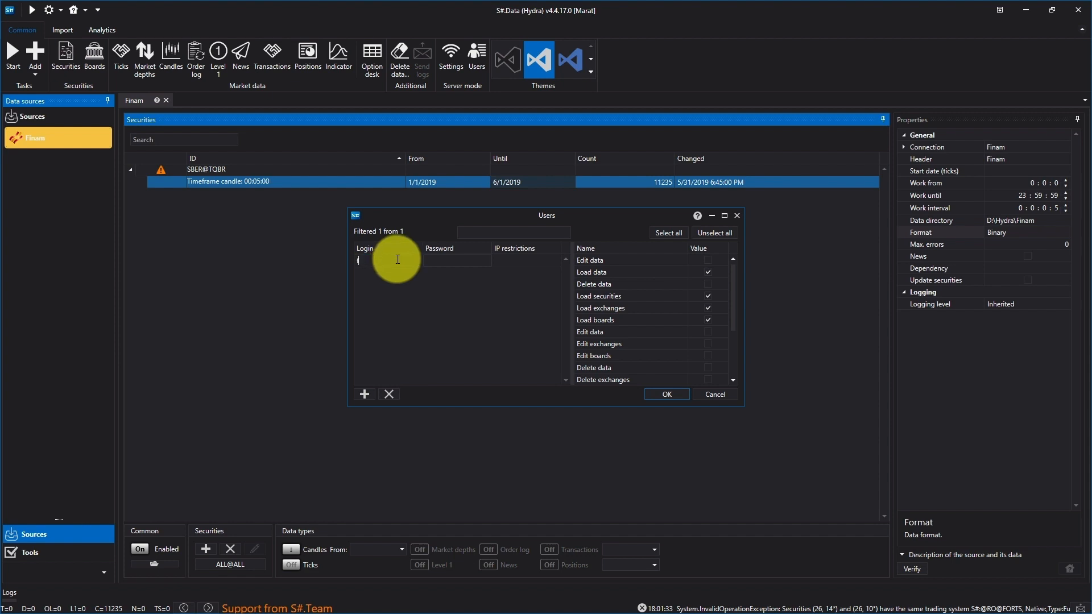
text(first)
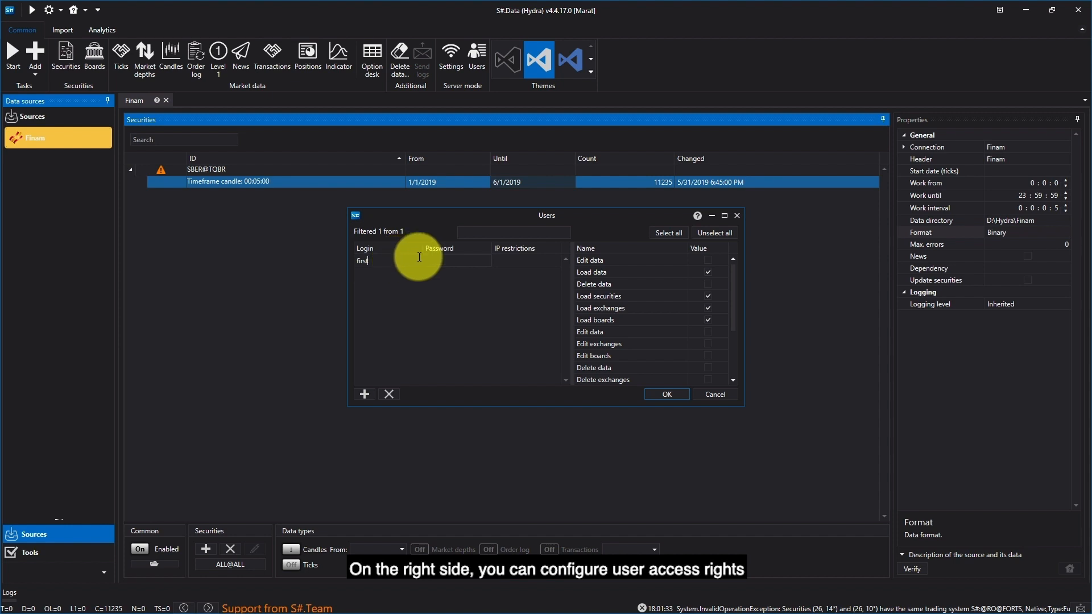
click(456, 260)
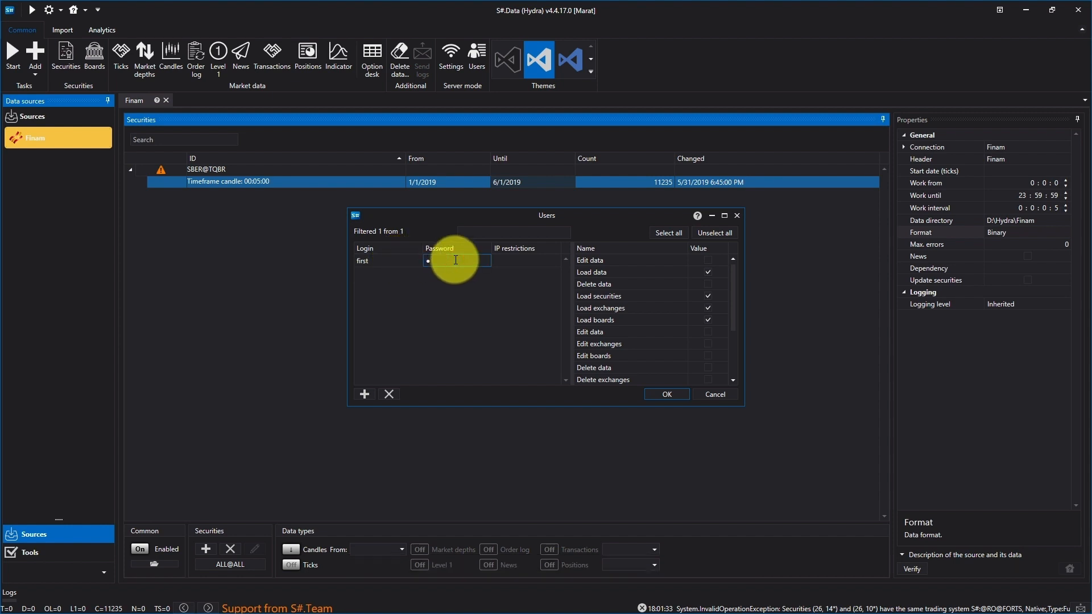
text(•••••)
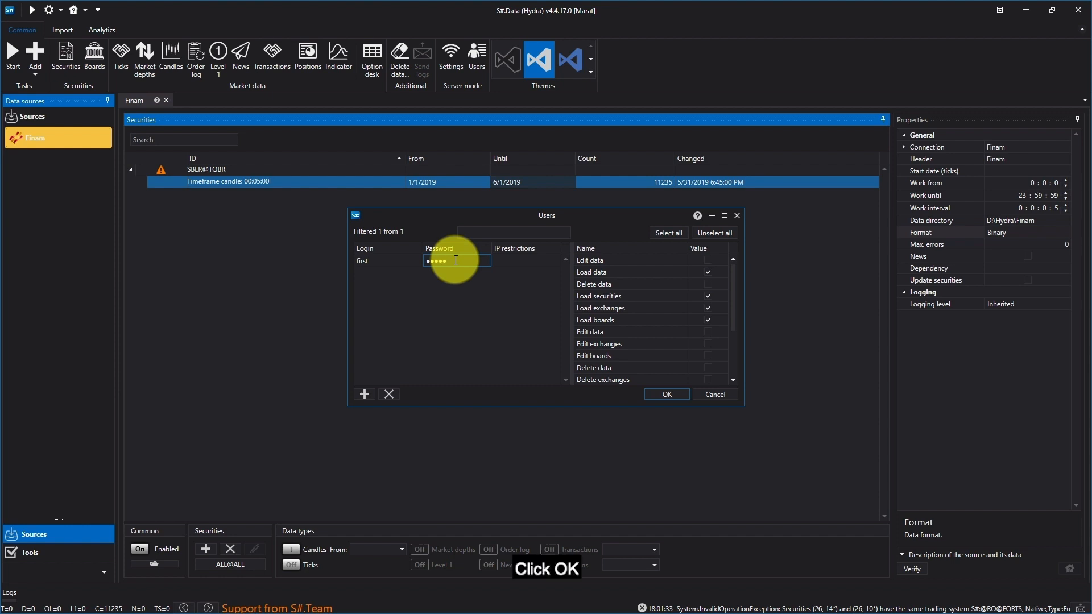
click(664, 394)
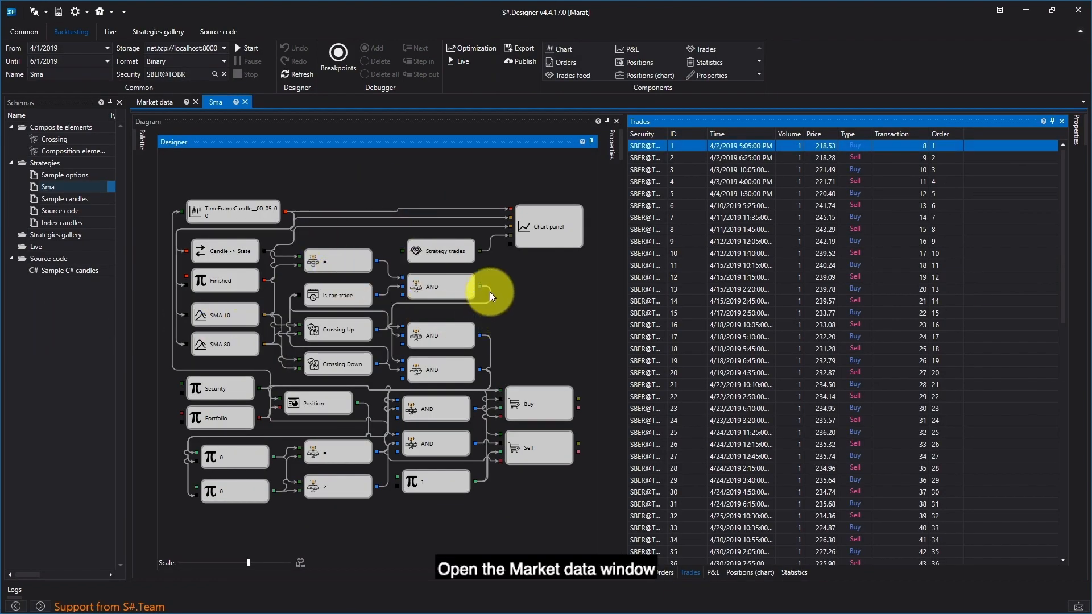
In S#.Designer, add the login "first" and its password to the net.tcp://localhost:8000 storage parameters, then verify and save them.
click(141, 102)
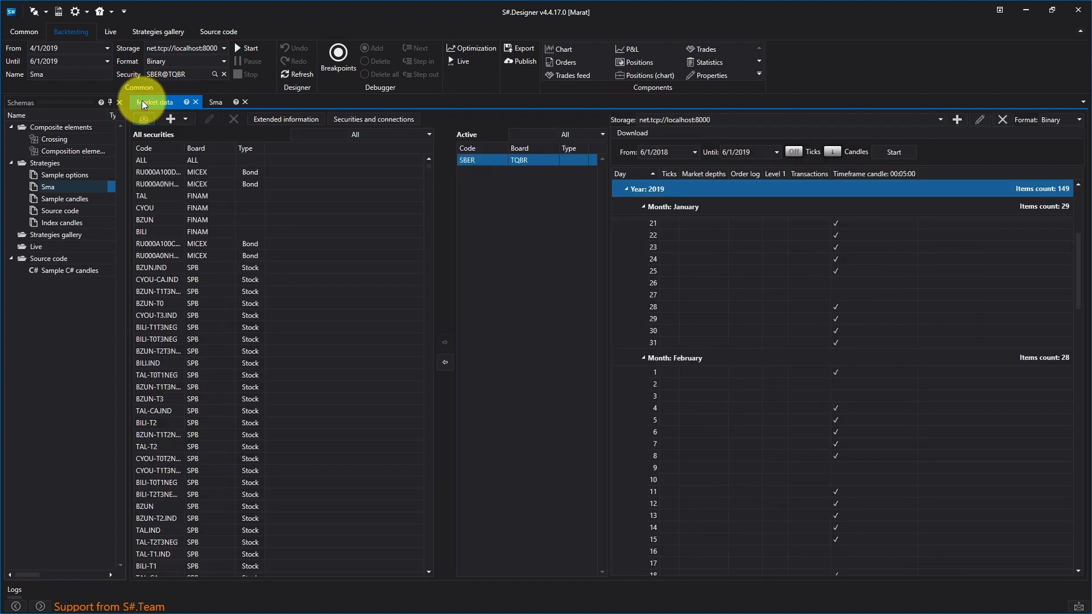
click(941, 120)
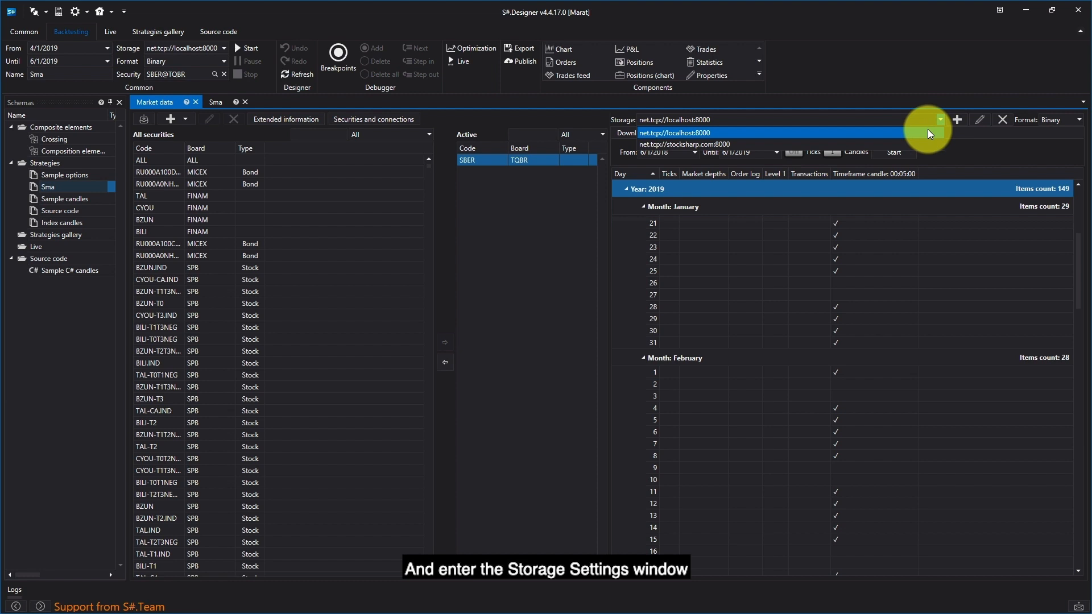
click(923, 133)
click(980, 119)
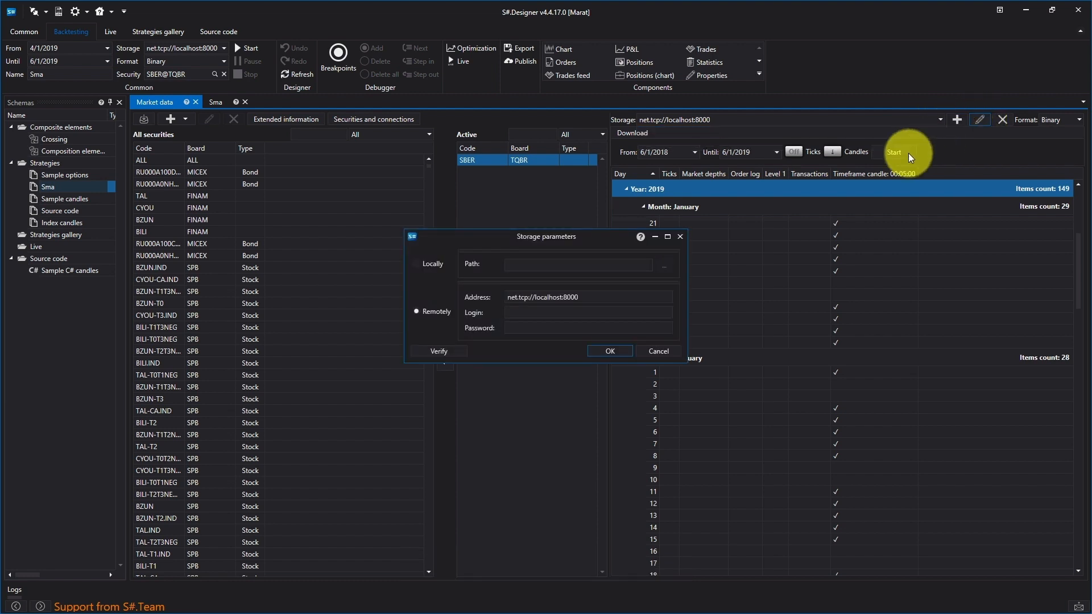
click(516, 313)
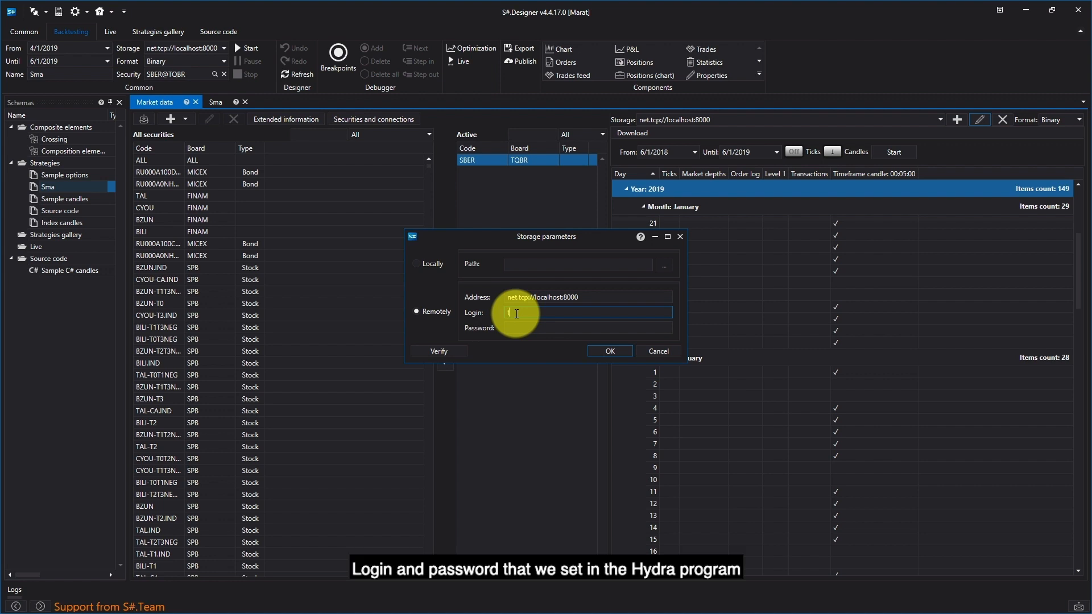
text(first)
click(527, 327)
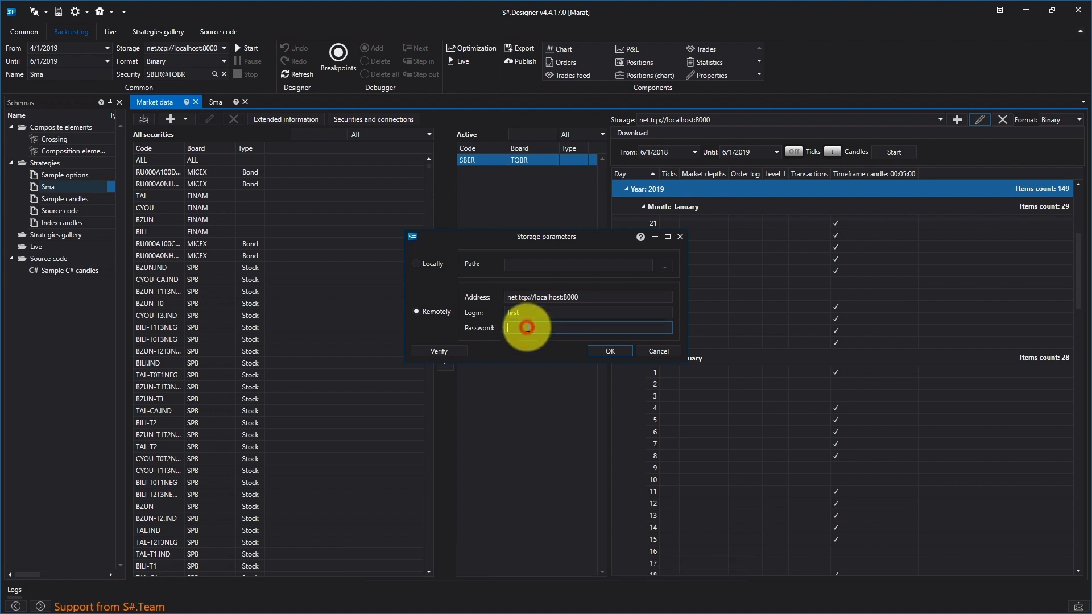
text(•••••)
click(436, 350)
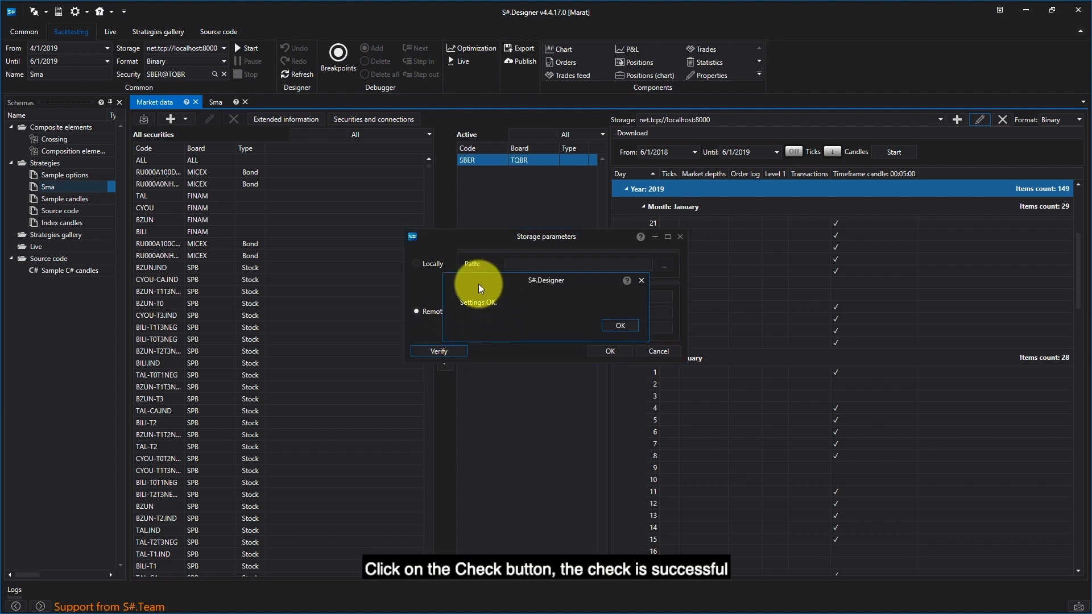
click(616, 323)
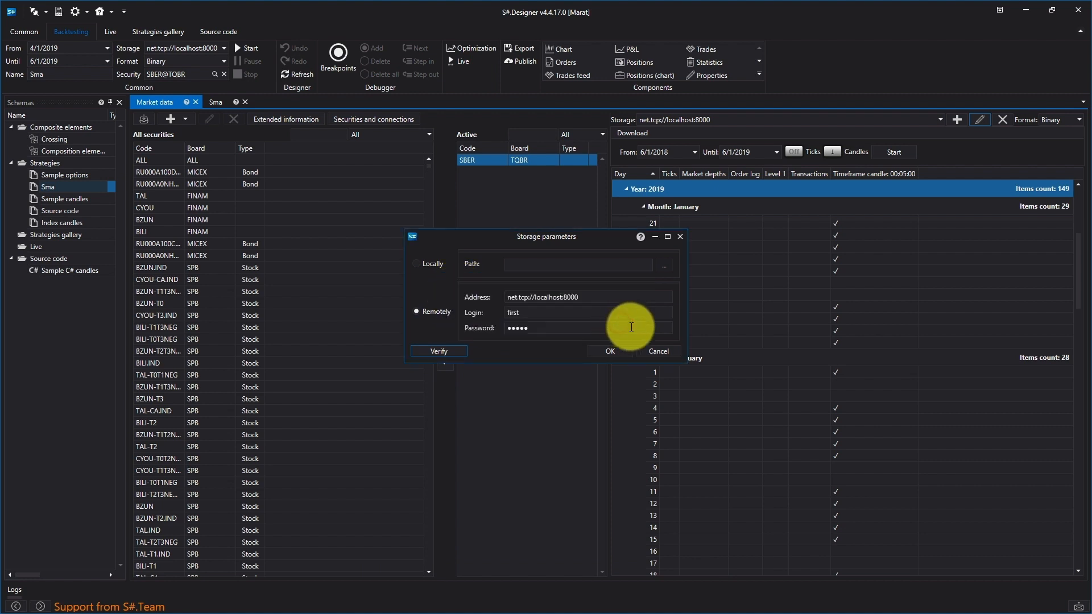
click(612, 351)
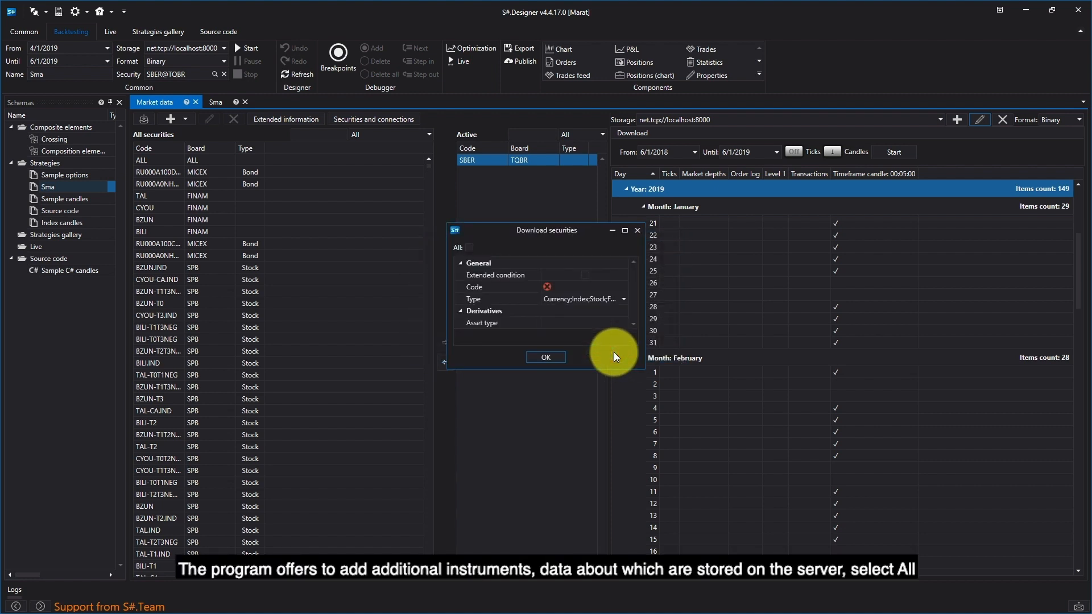
Download all securities from the password-protected server storage.
click(471, 247)
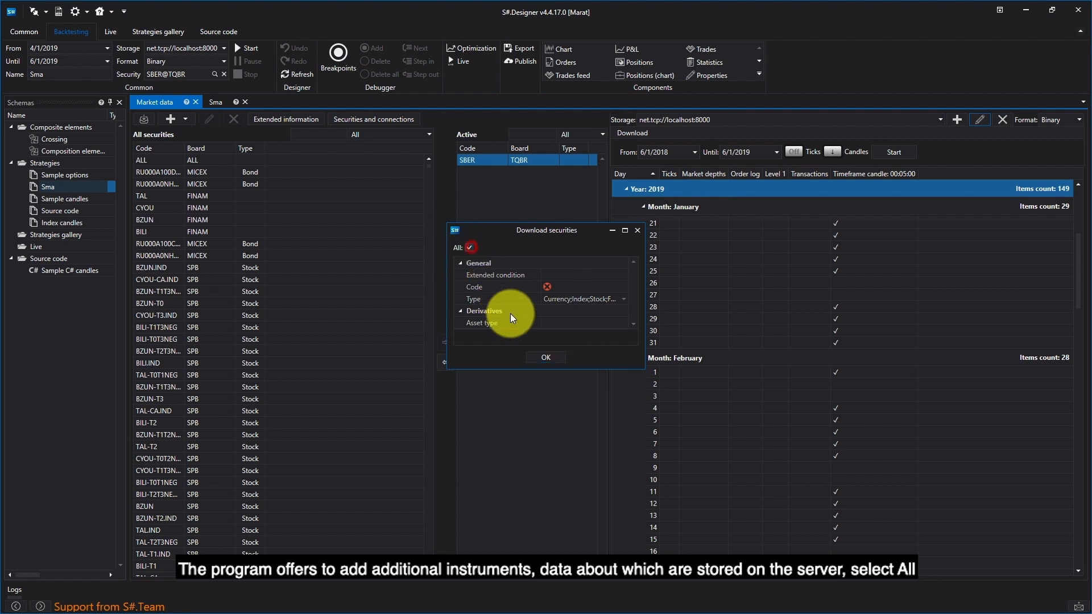
click(536, 362)
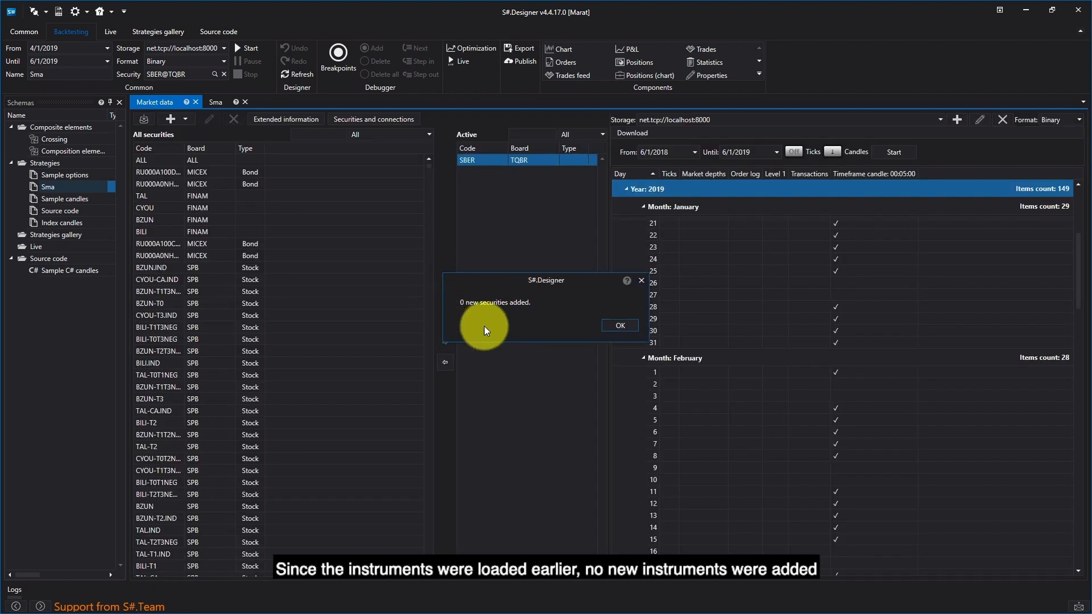
click(611, 324)
Set the Sma strategy's backtest period from 3/1/2019 until 5/1/2019.
click(216, 101)
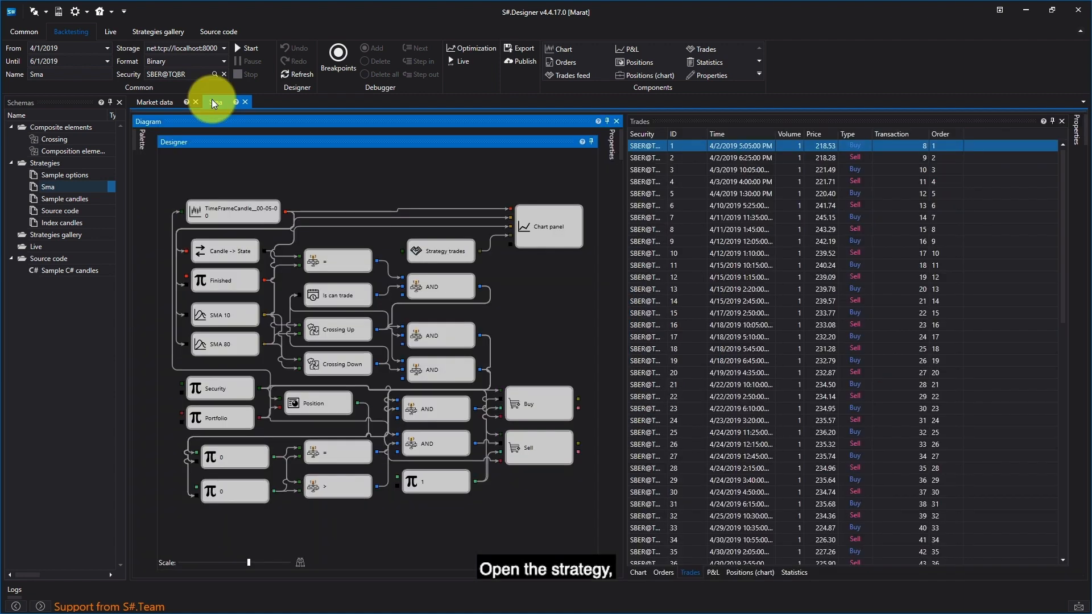
click(89, 49)
double_click(89, 48)
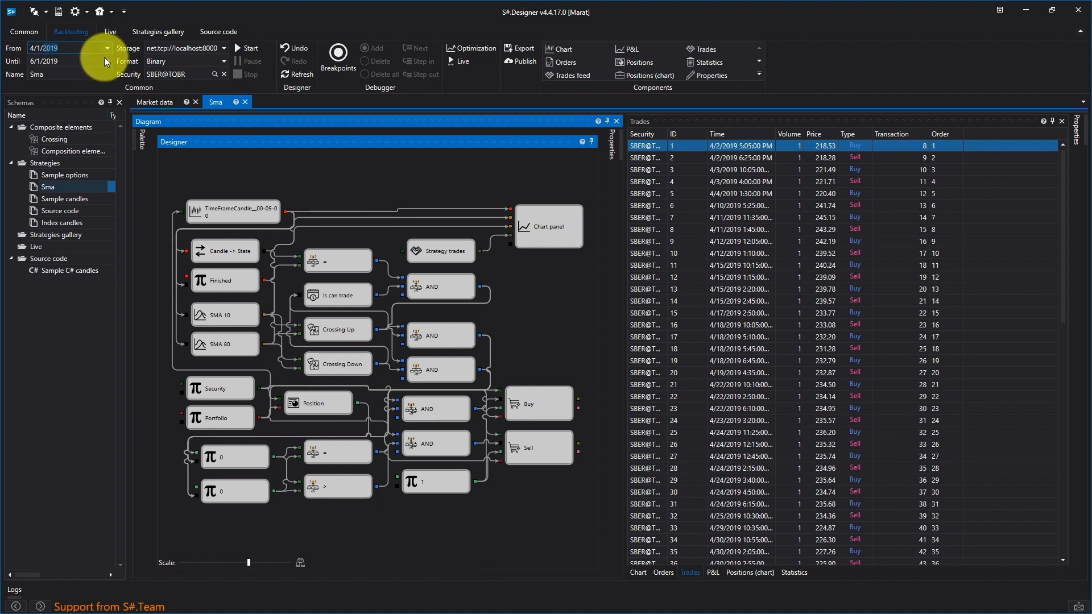
click(106, 61)
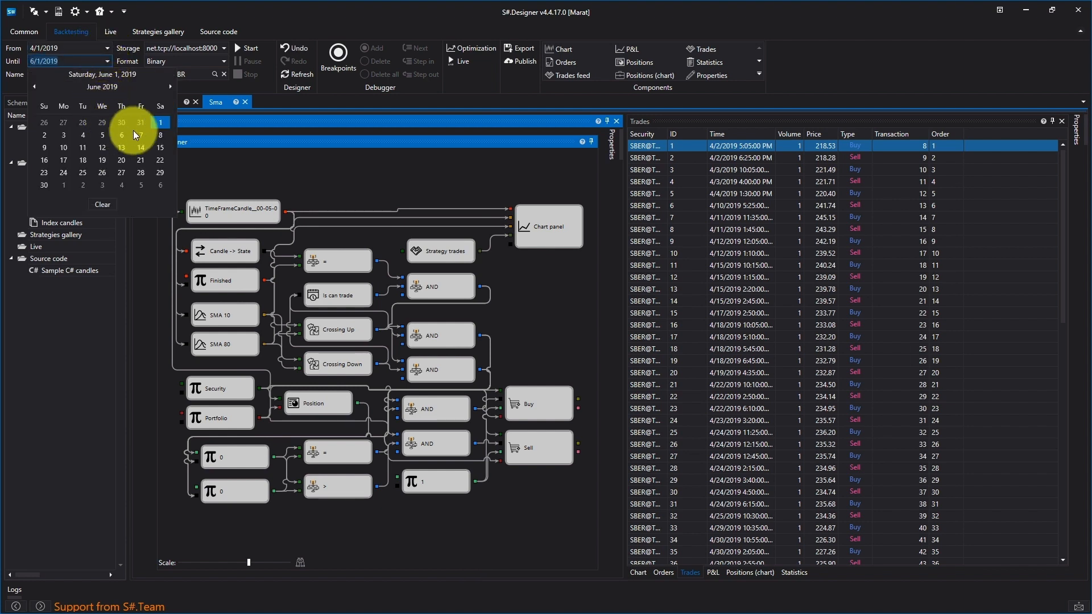
click(31, 87)
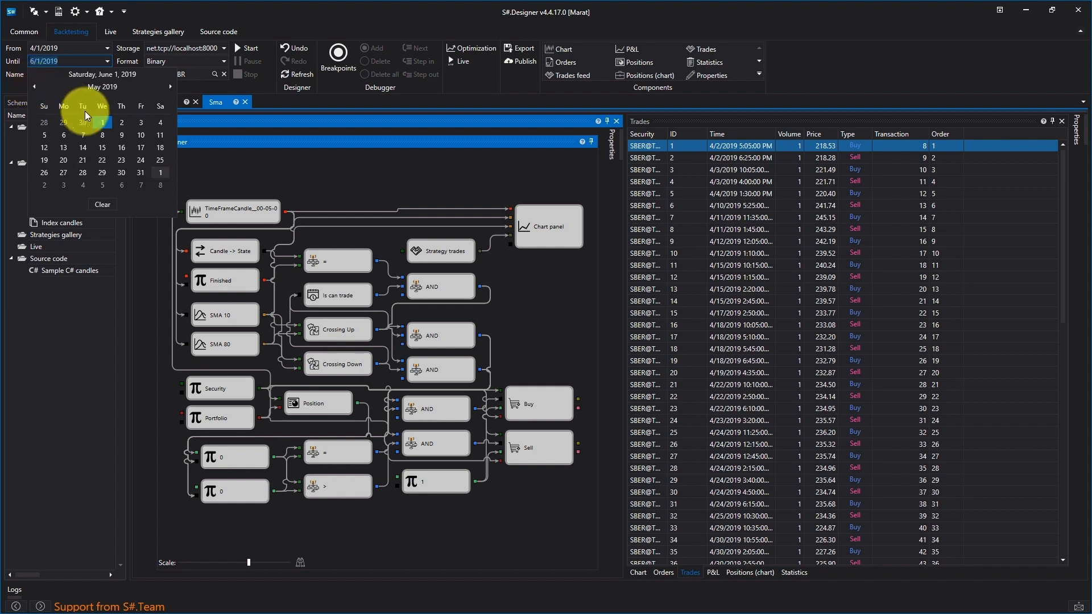
click(101, 123)
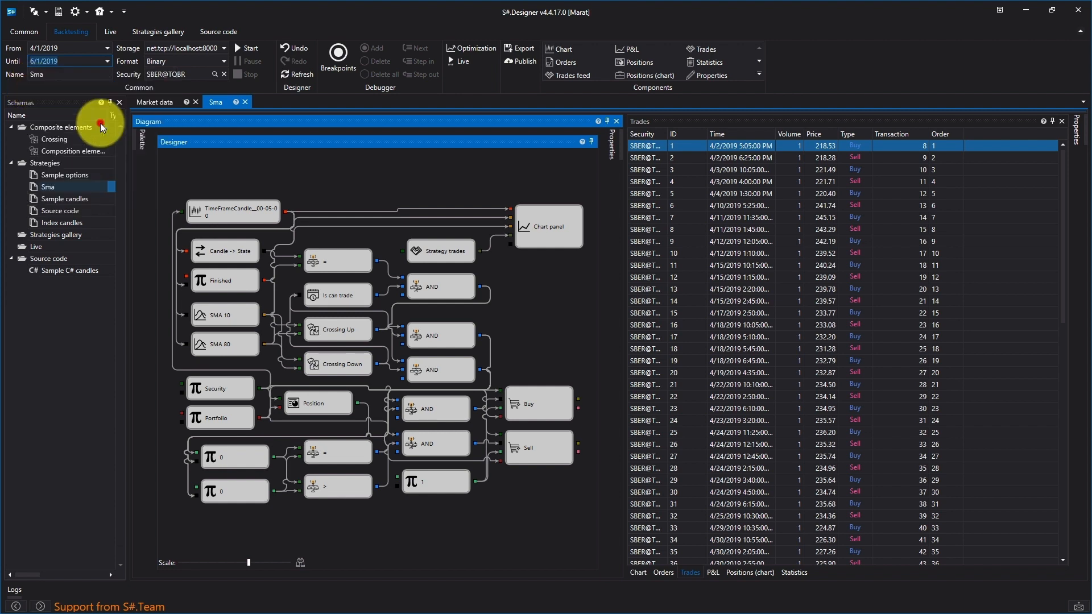
click(107, 48)
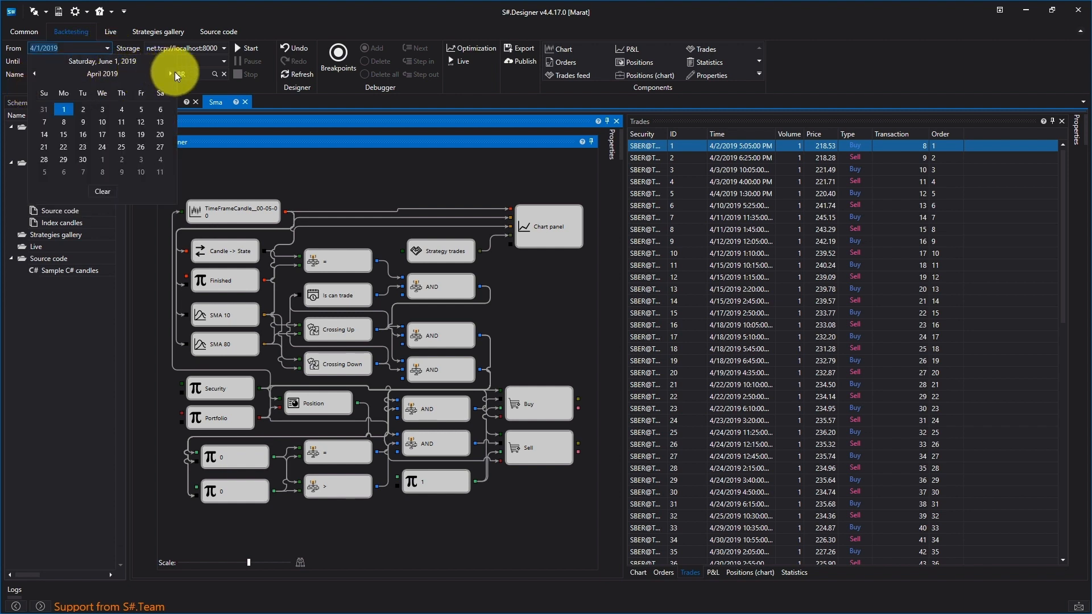
click(34, 74)
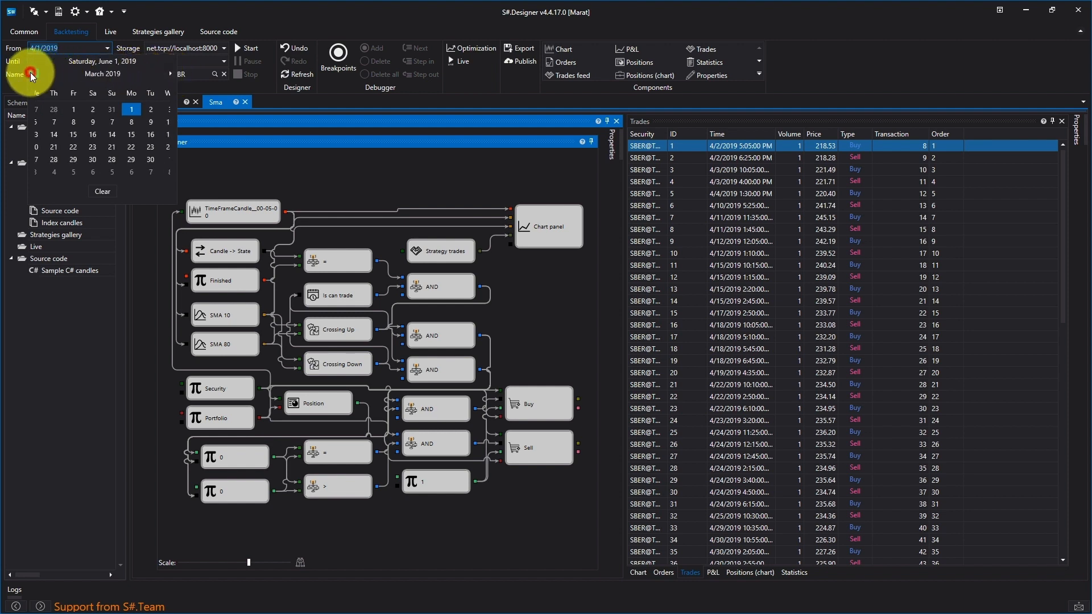
click(144, 108)
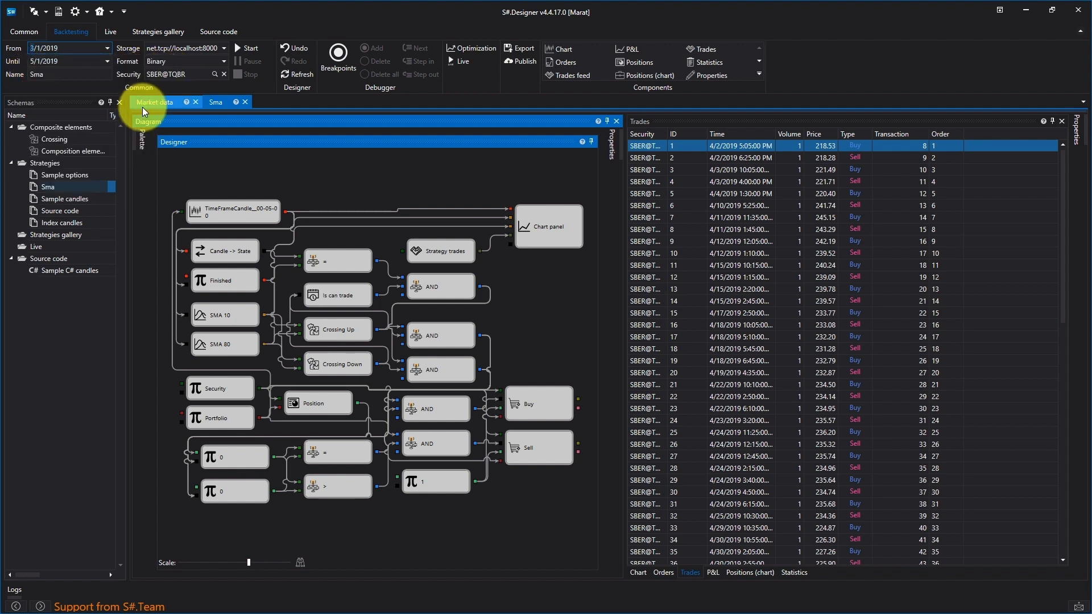
Keep net.tcp://localhost:8000 as the Sma strategy's storage and run the backtest.
click(227, 50)
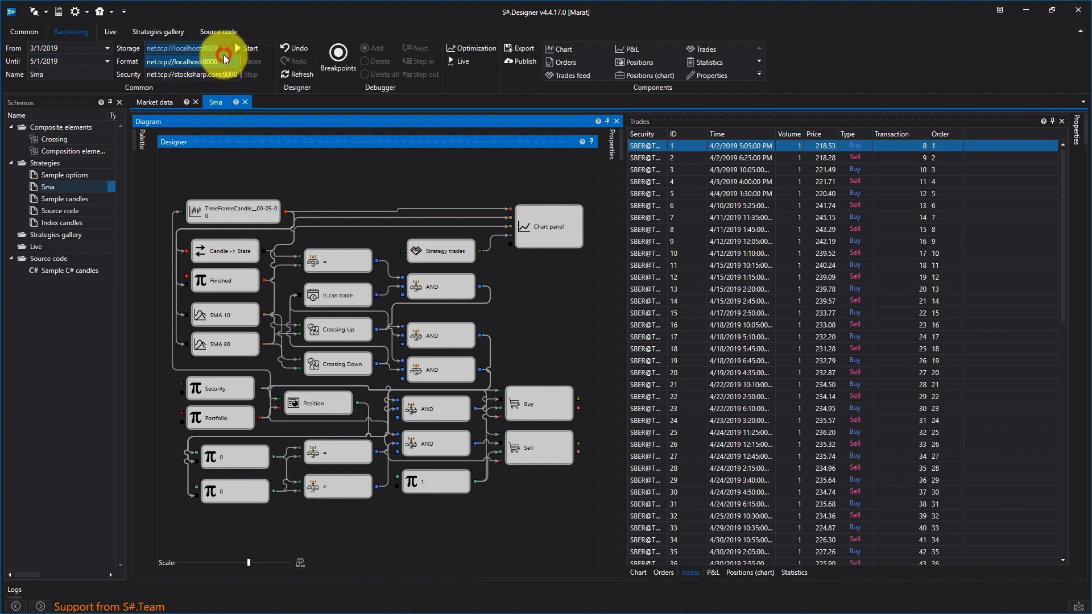
click(225, 59)
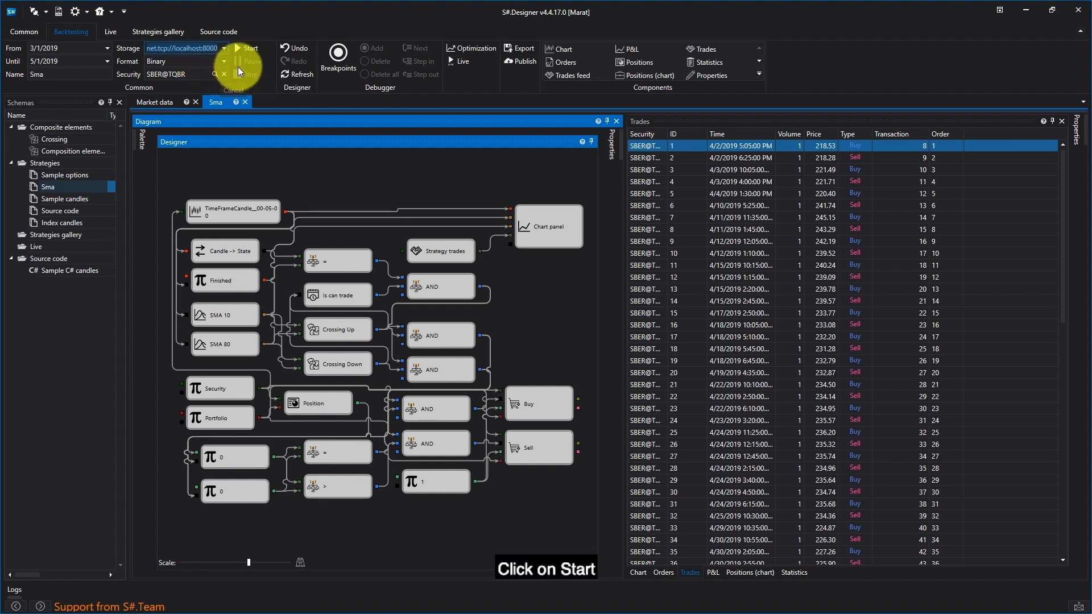
click(245, 46)
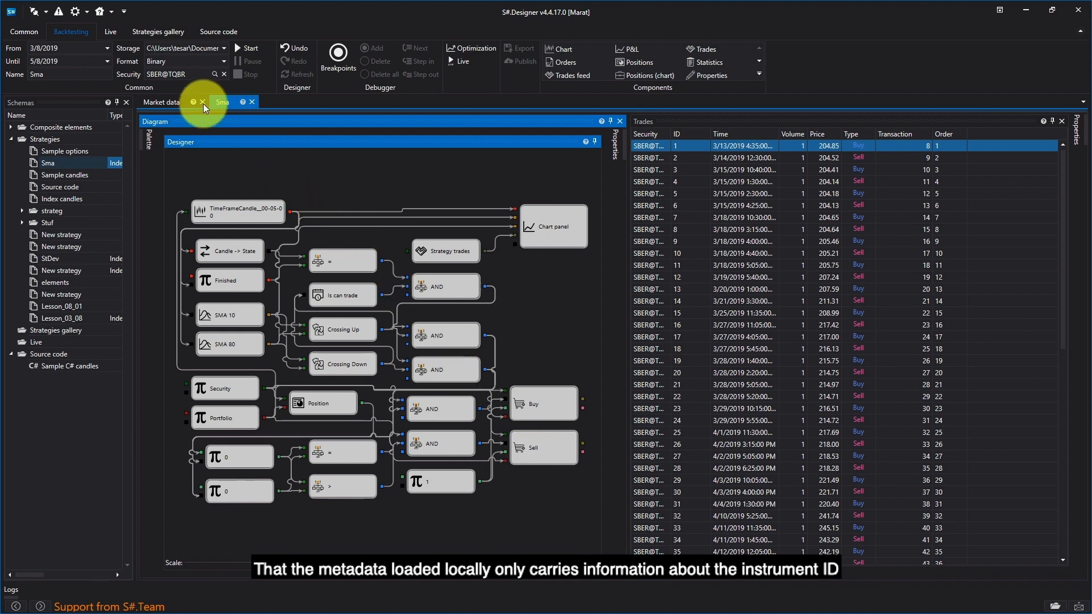
Show the Price step and Expiration date columns in the market data's all-securities table, and move SBER on TQBR back there from the active securities.
click(165, 100)
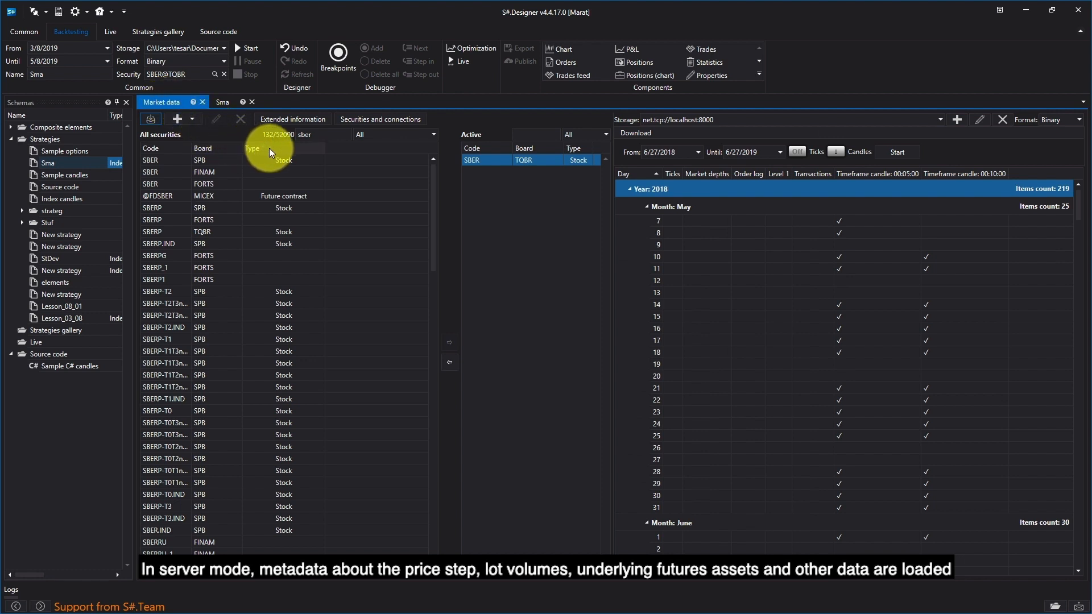
right_click(289, 149)
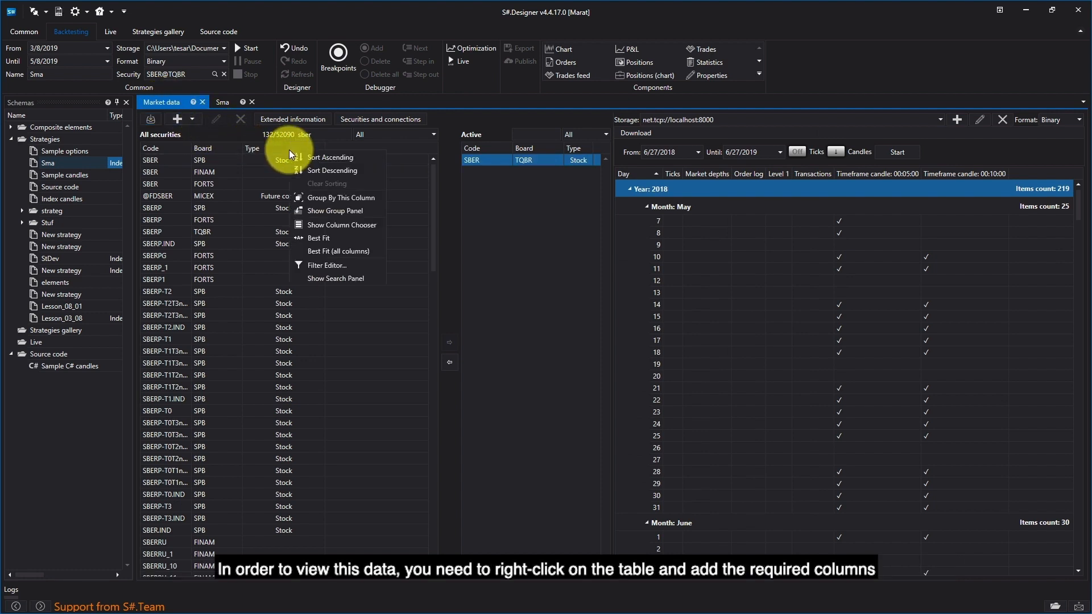
click(321, 221)
click(322, 346)
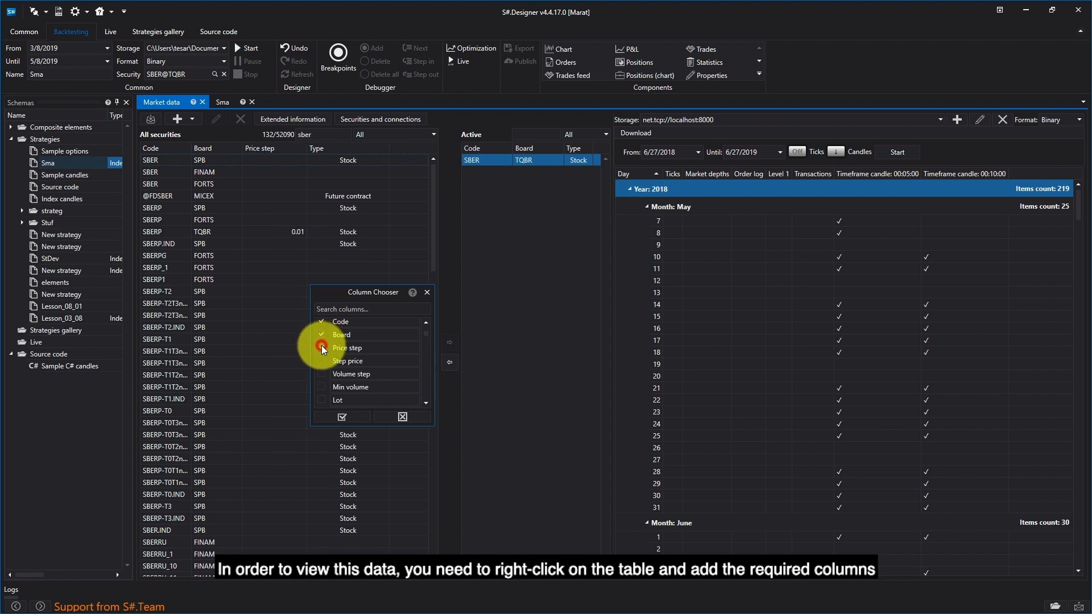
scroll(334, 364, down, 5)
scroll(334, 364, down, 3)
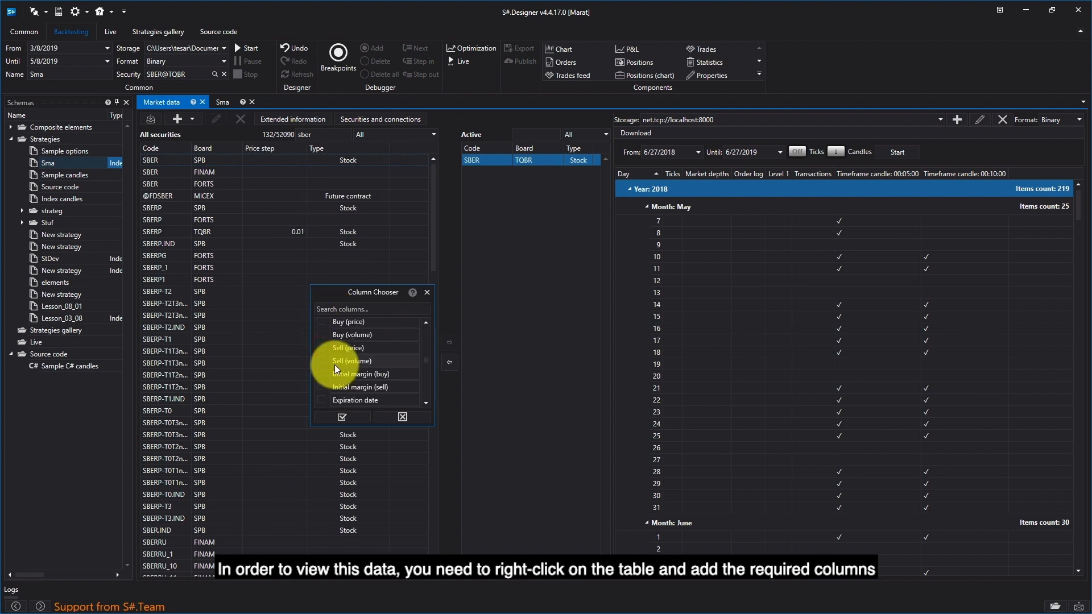
click(322, 360)
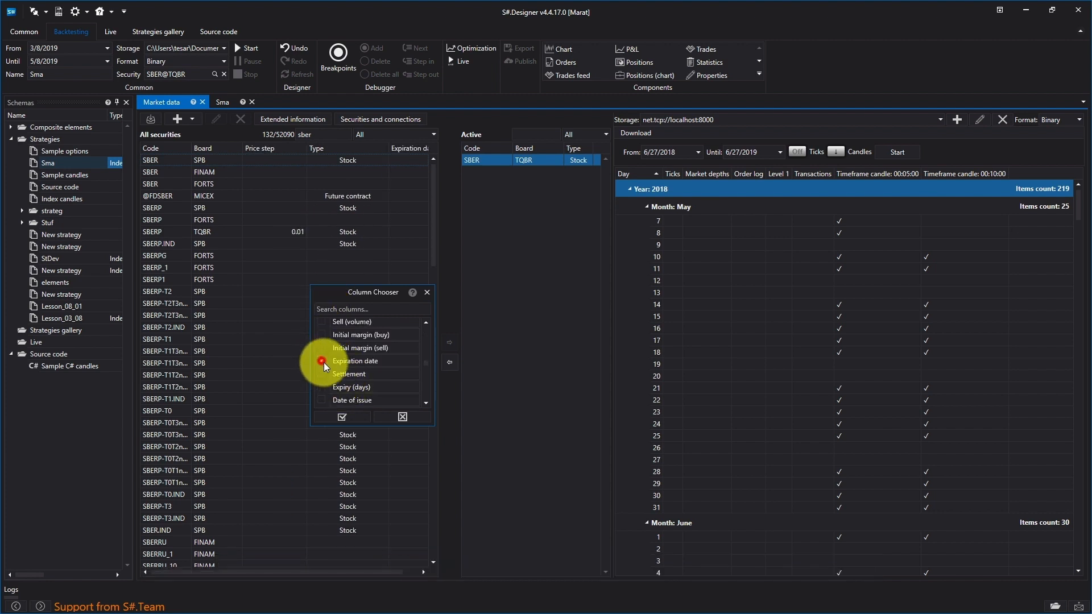
click(427, 291)
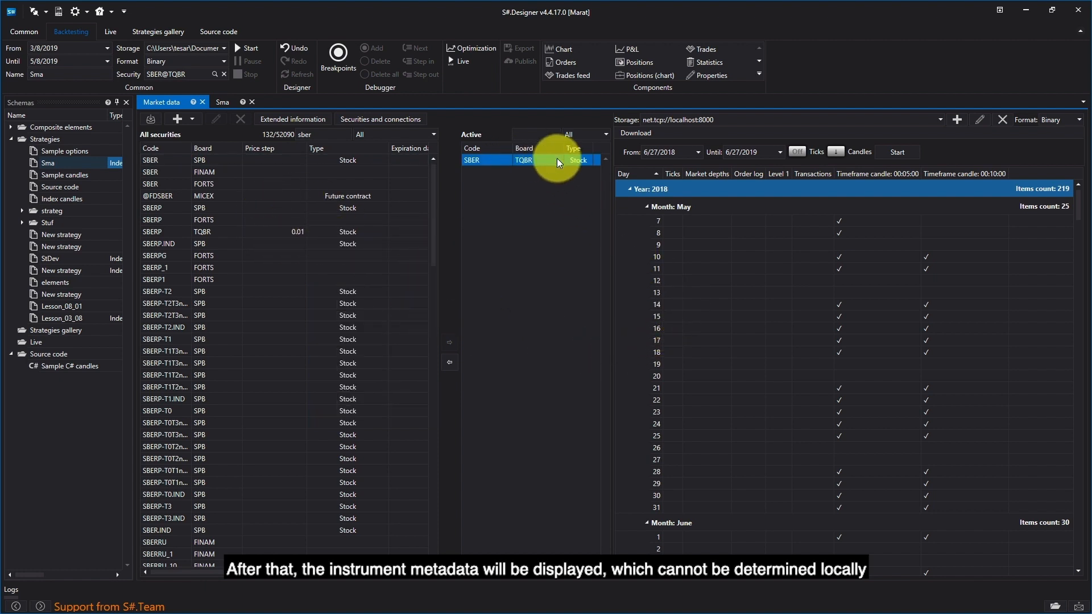
double_click(493, 162)
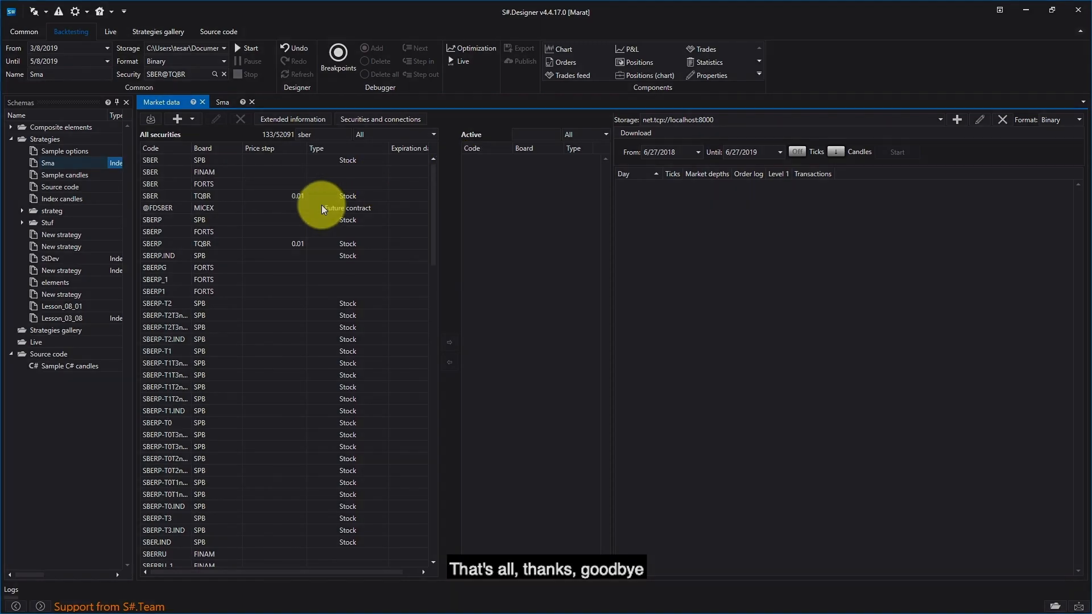